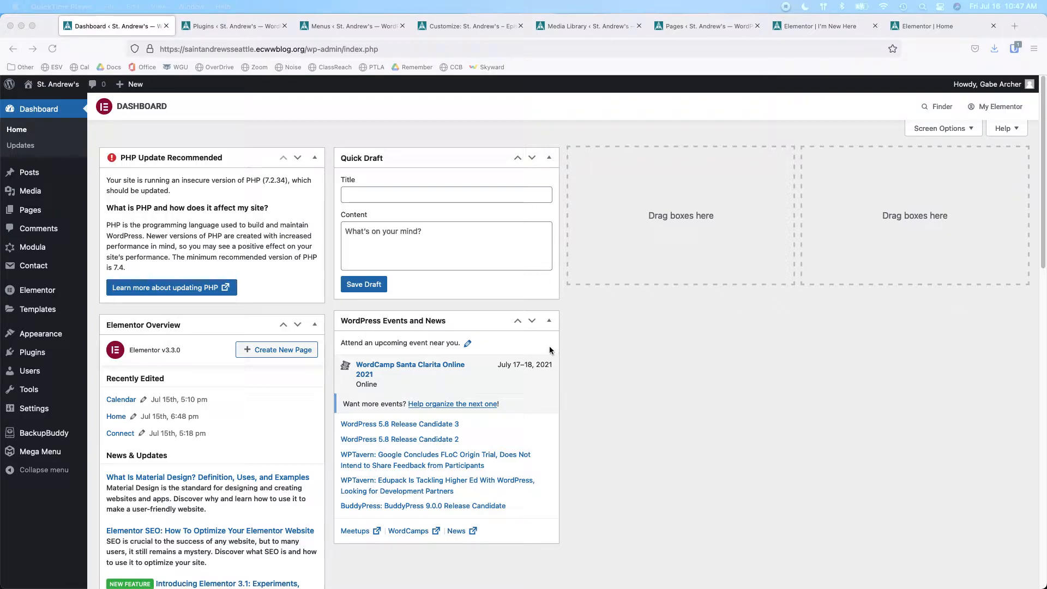
Step: Open the Posts list in a new tab, place the Media Library tab directly after it, and return to the posts
right_click(33, 174)
click(52, 174)
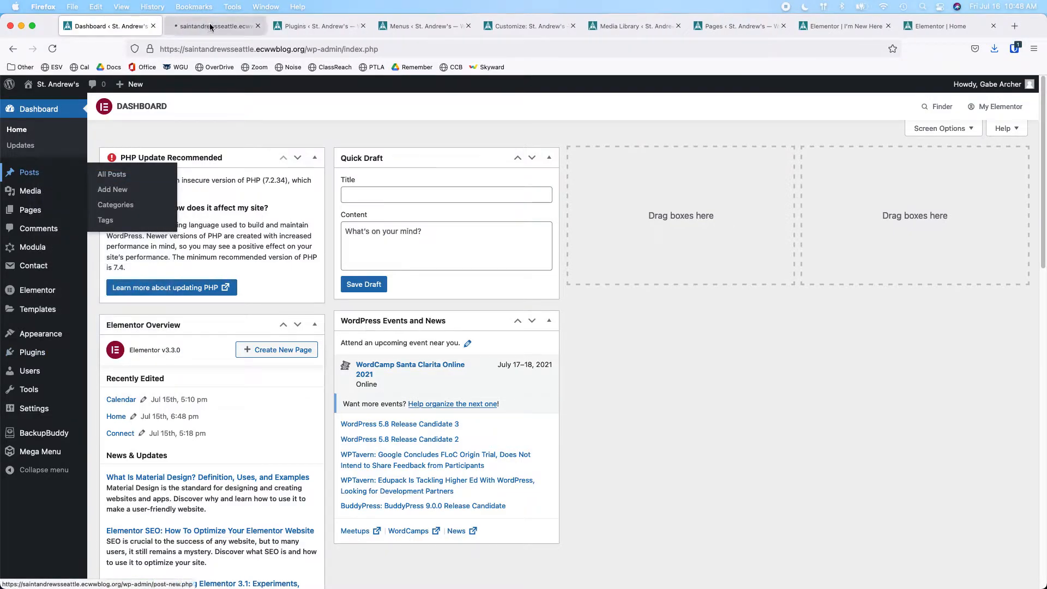
click(211, 26)
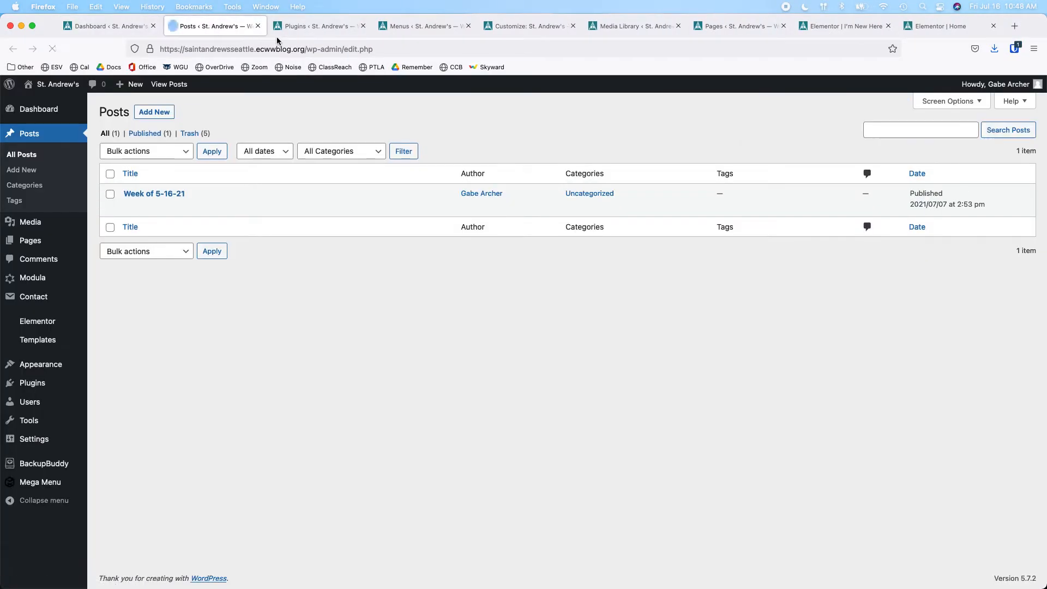
drag(611, 24, 297, 24)
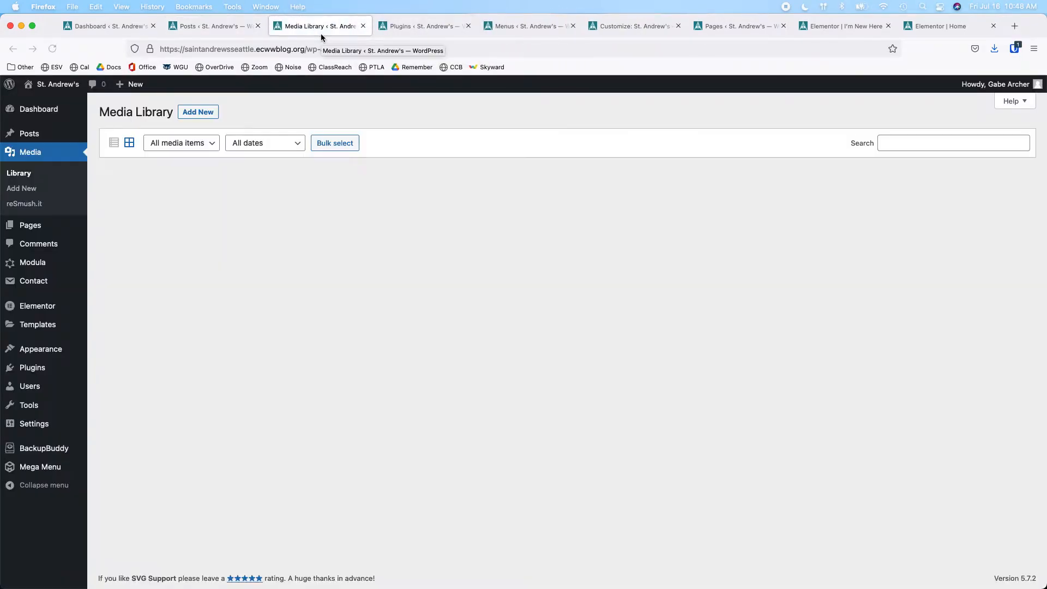
click(205, 27)
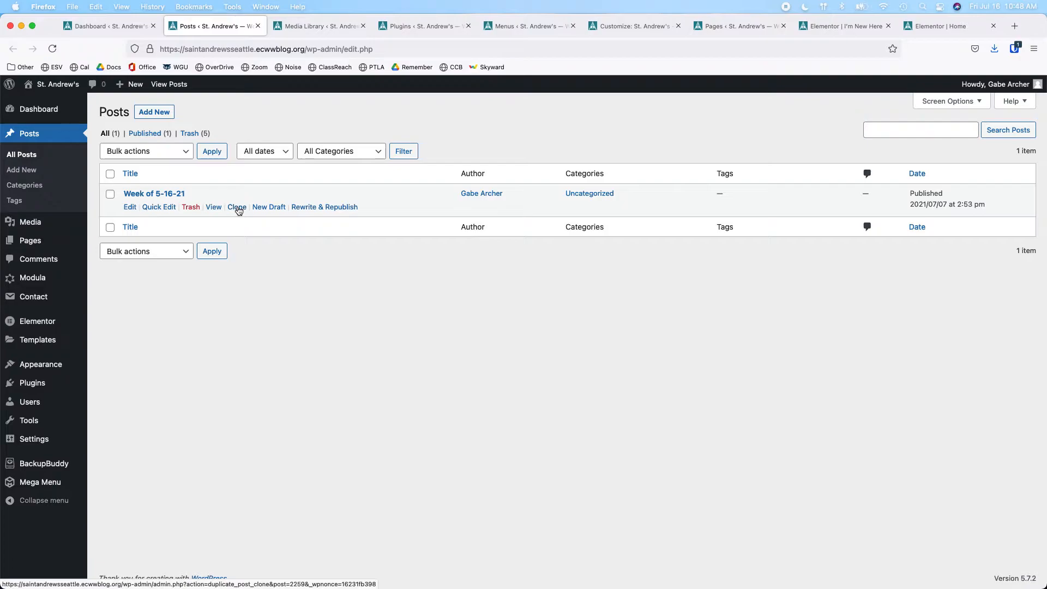
Step: Clone the published post "Week of 5-16-21" in the Posts list
click(238, 209)
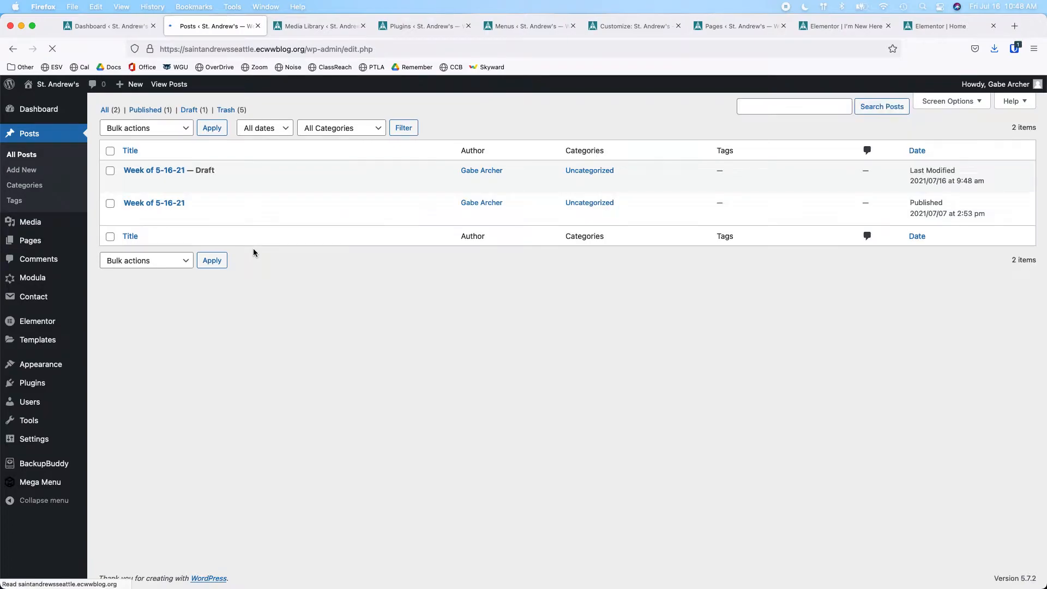
mouse_move(135, 206)
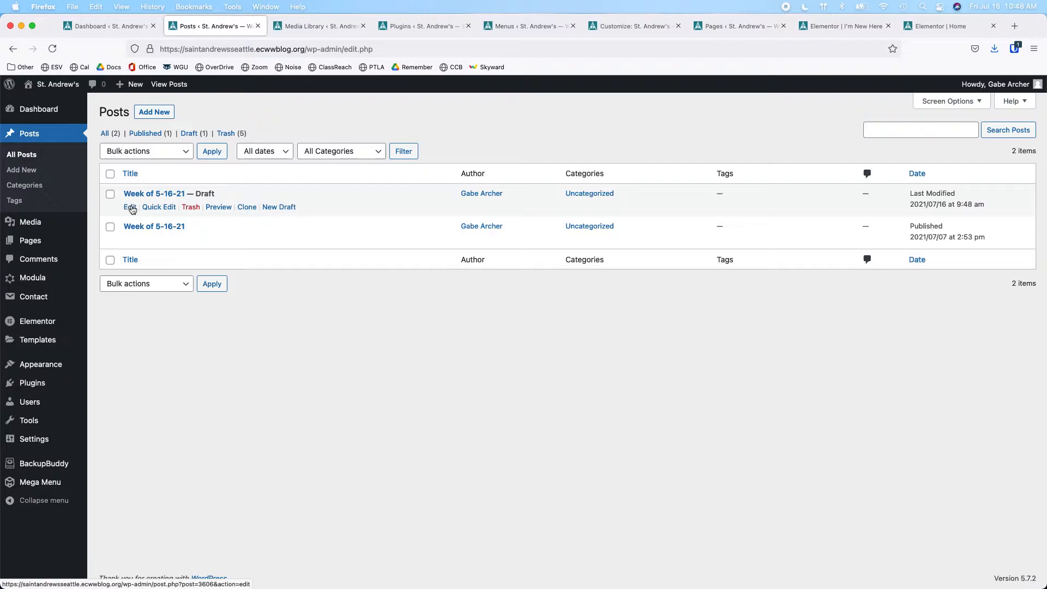
Step: Create a new post and title it "Test Blog Post 1"
click(164, 117)
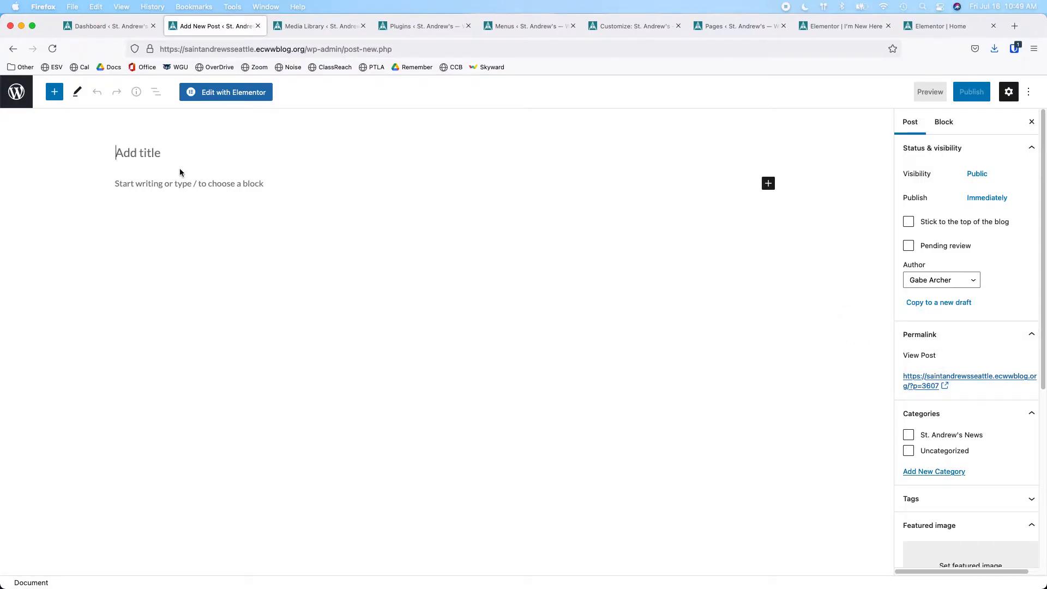
text(Test )
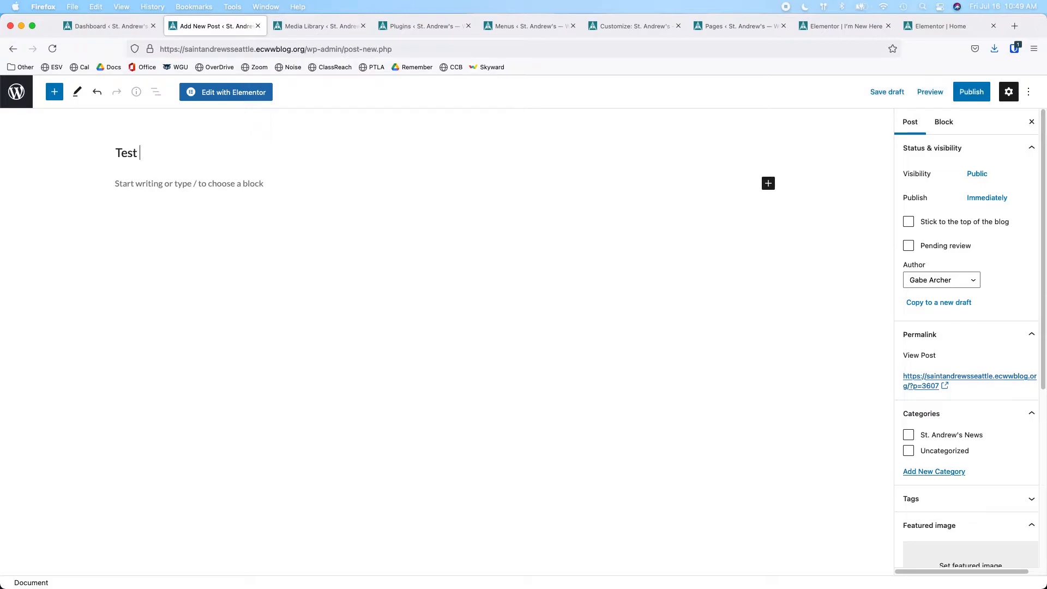
text(Blog Post 1)
Step: Browse the full block library from the empty paragraph and examine the available text, media, design and widget blocks
click(205, 185)
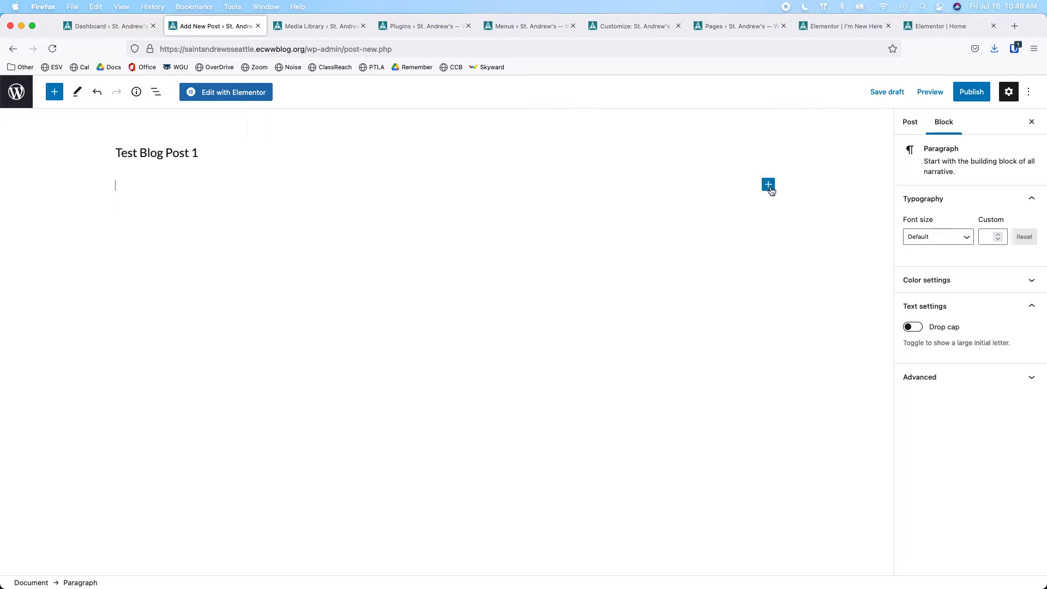
click(769, 185)
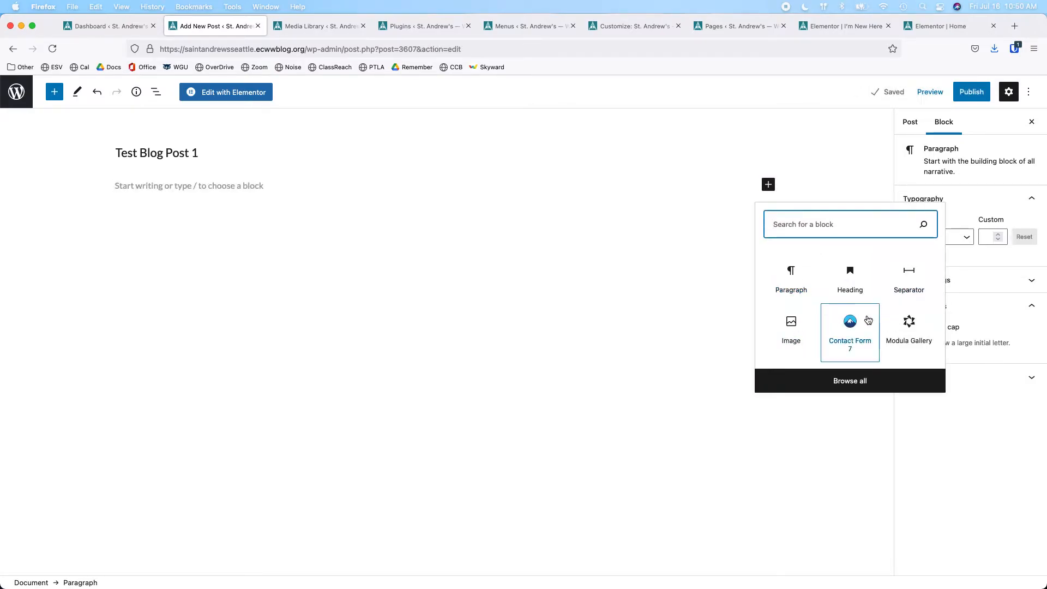
click(865, 381)
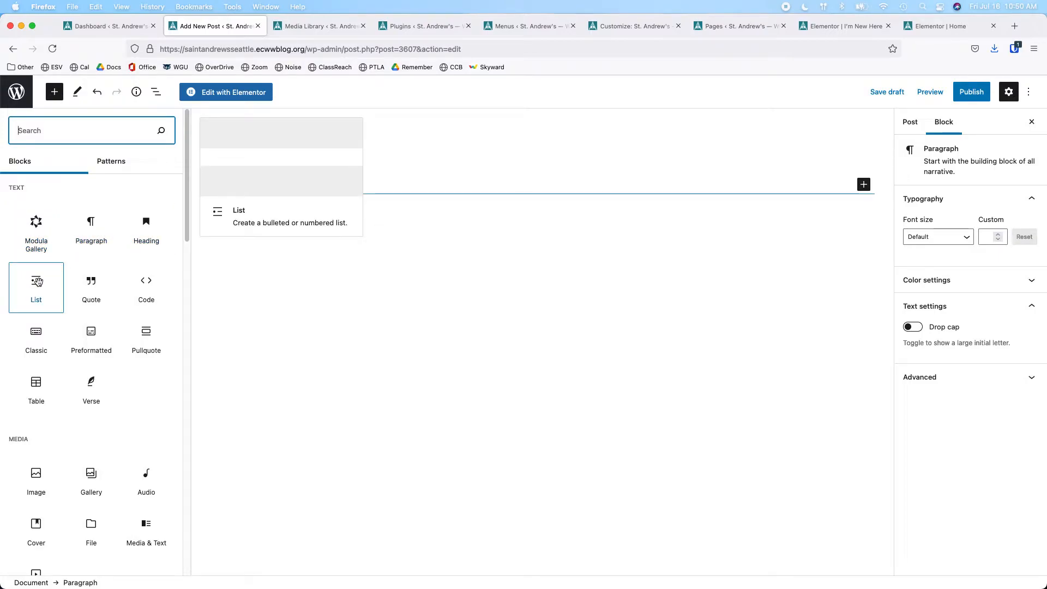
scroll(101, 338, down, 2)
scroll(104, 341, down, 2)
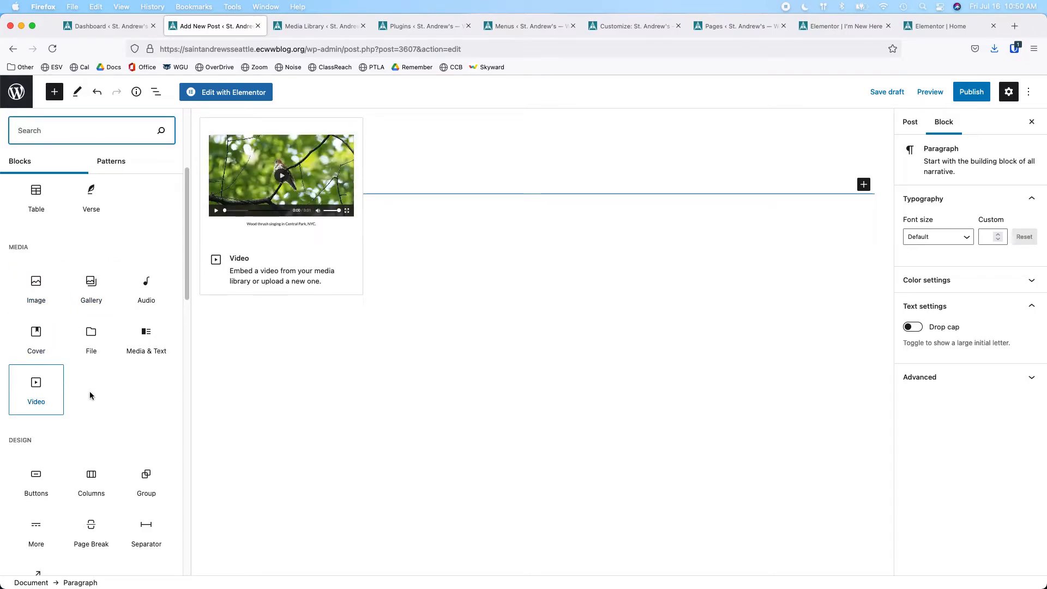
scroll(115, 397, down, 2)
scroll(37, 364, down, 2)
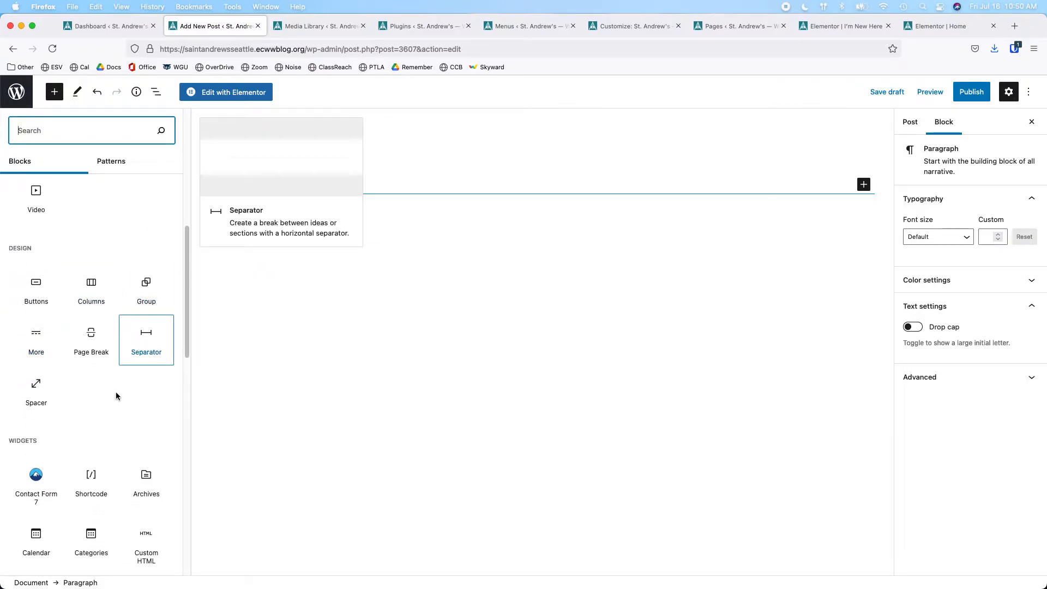
scroll(54, 422, down, 3)
scroll(55, 422, down, 6)
scroll(53, 420, up, 10)
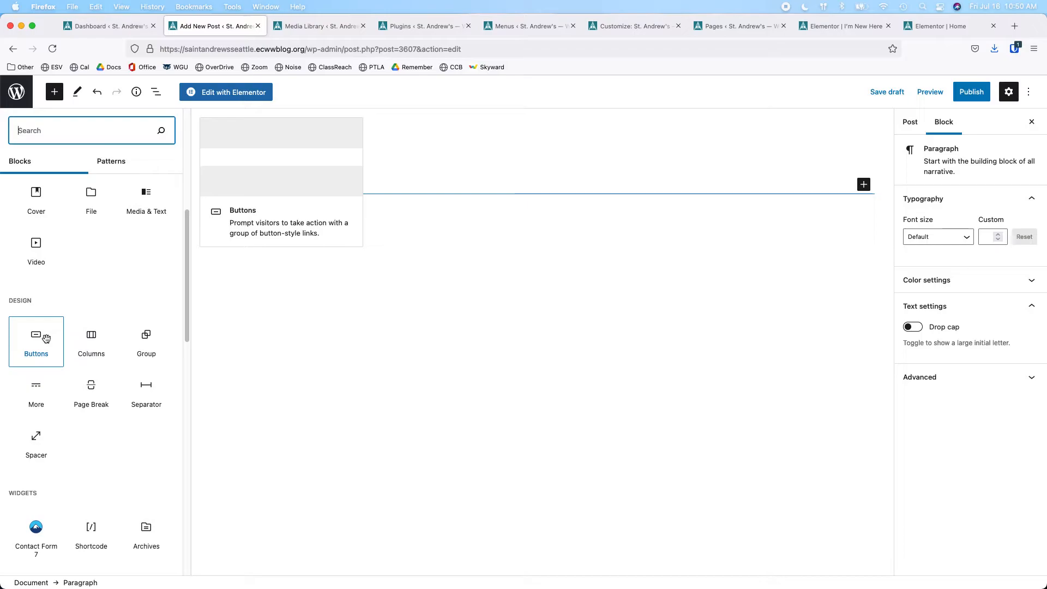
scroll(46, 339, up, 5)
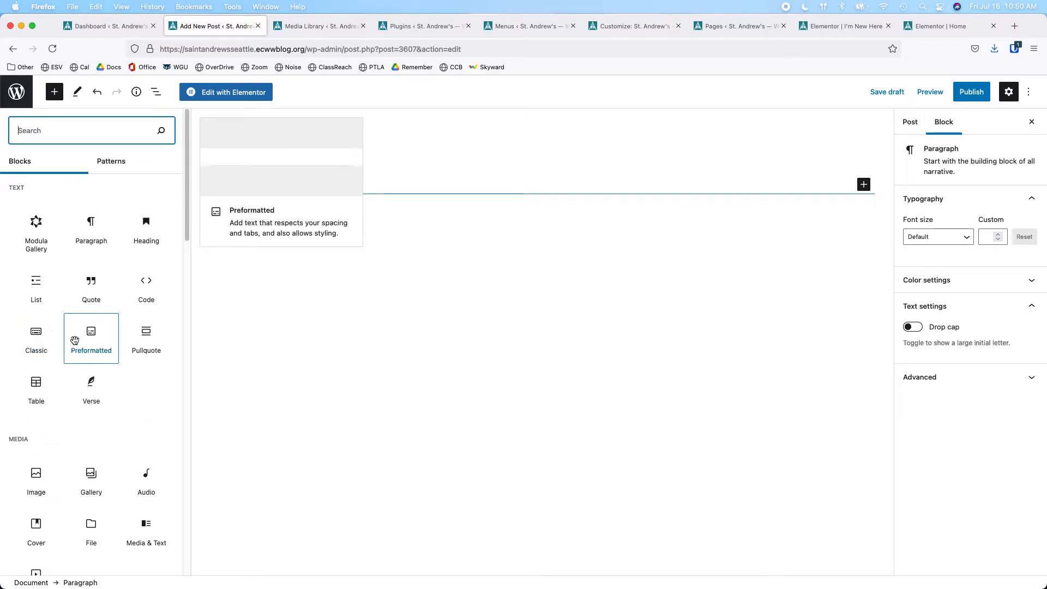
Step: Add a Heading block below the post title, try other heading levels, and leave it at H2
click(147, 232)
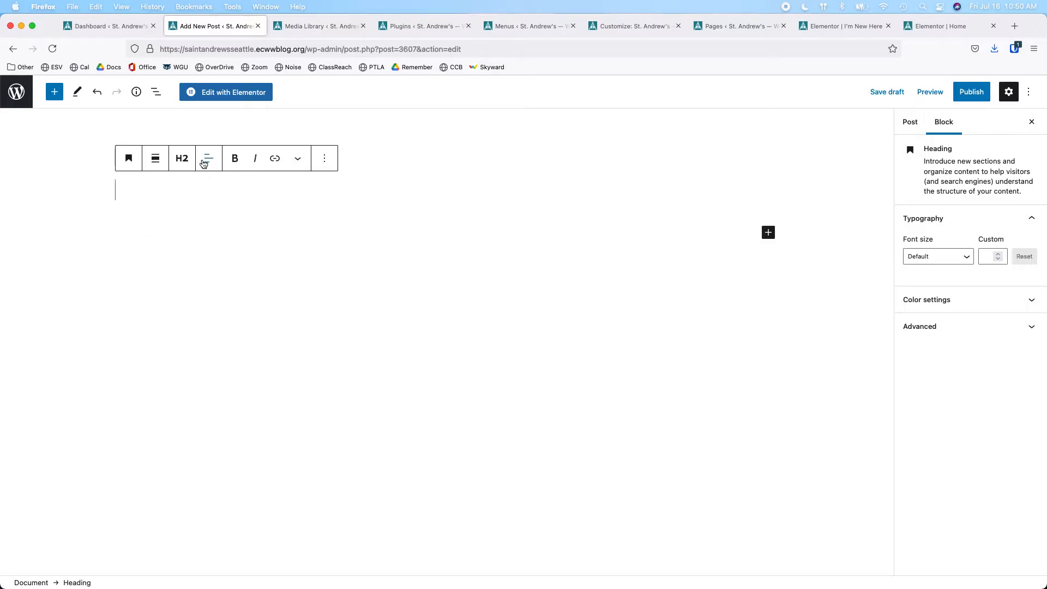
click(181, 158)
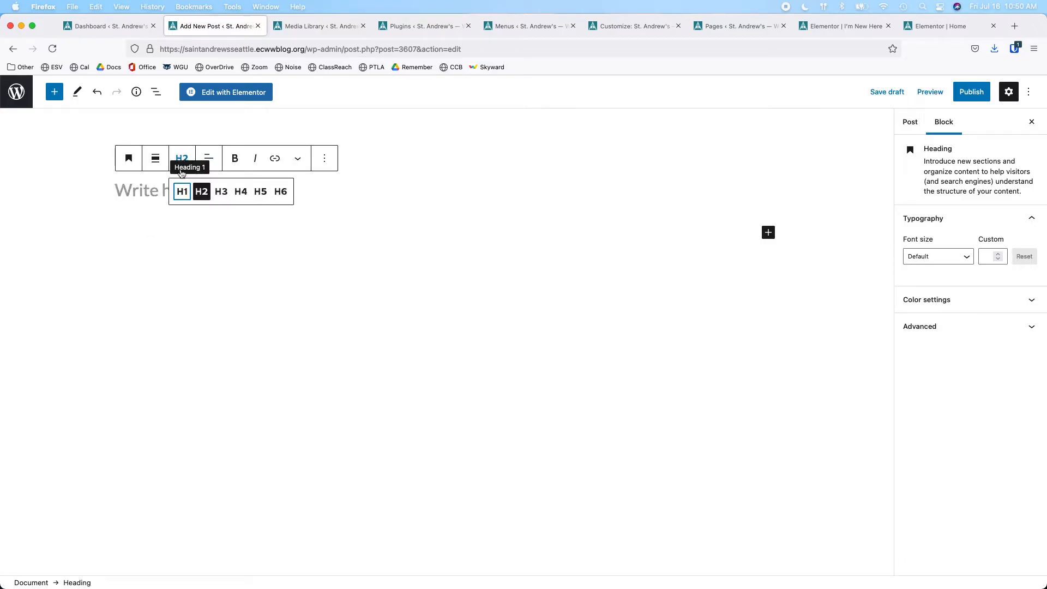
click(260, 191)
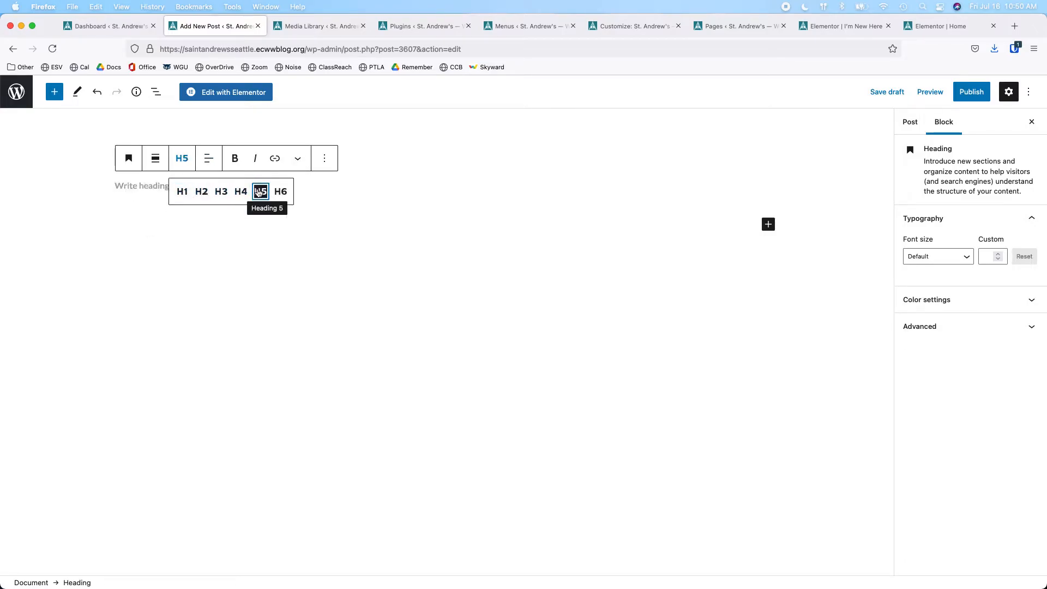
click(201, 192)
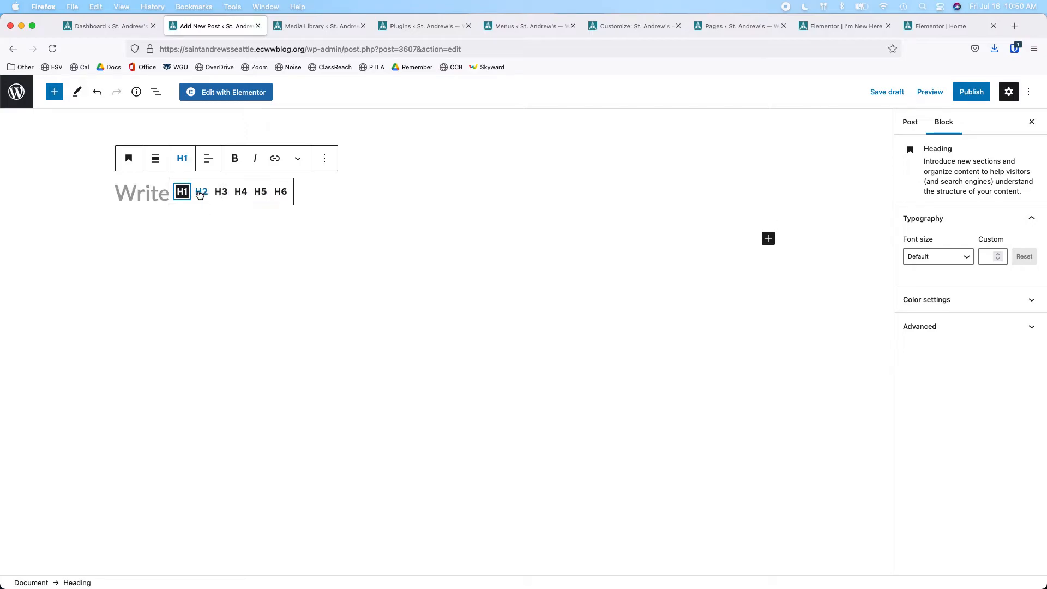
click(145, 187)
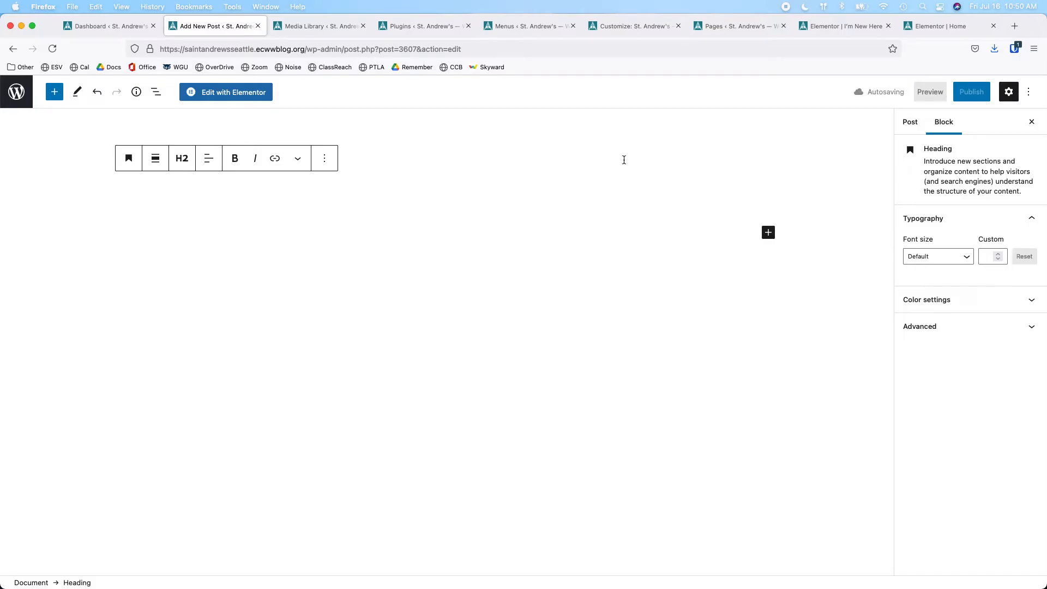
Step: Copy the special message heading from the Re-Gathering In Person page and paste it into the empty H2 block
key(ctrl+Right)
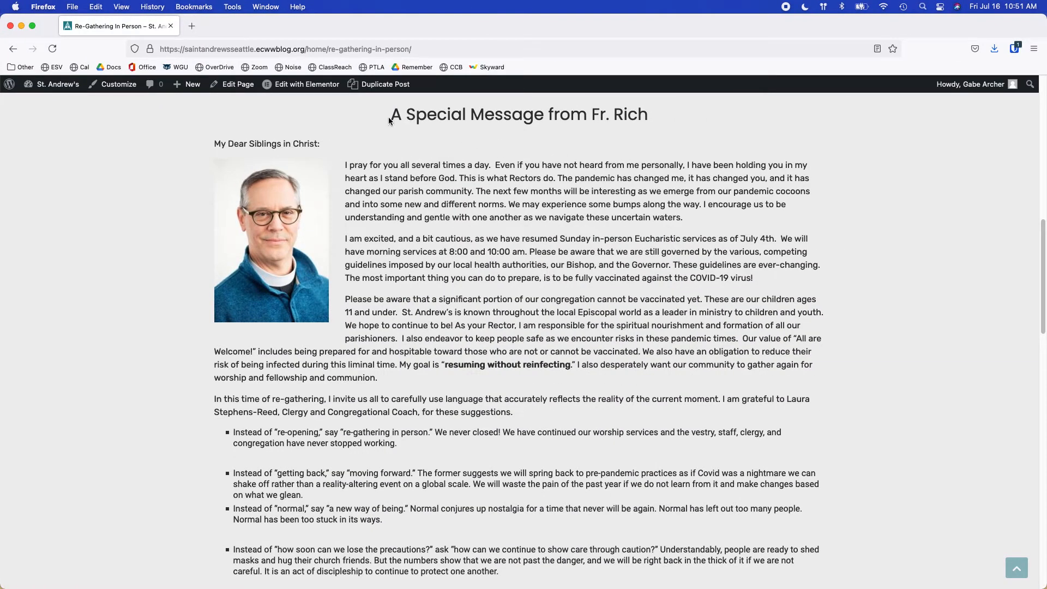
drag(391, 114, 644, 114)
key(super+c)
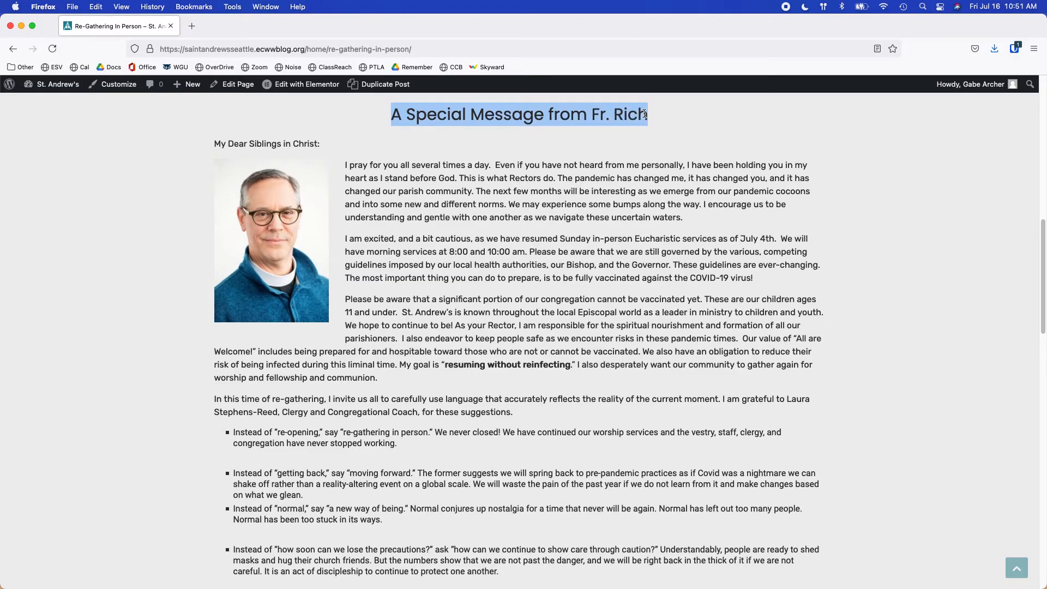
key(ctrl+Left)
click(184, 189)
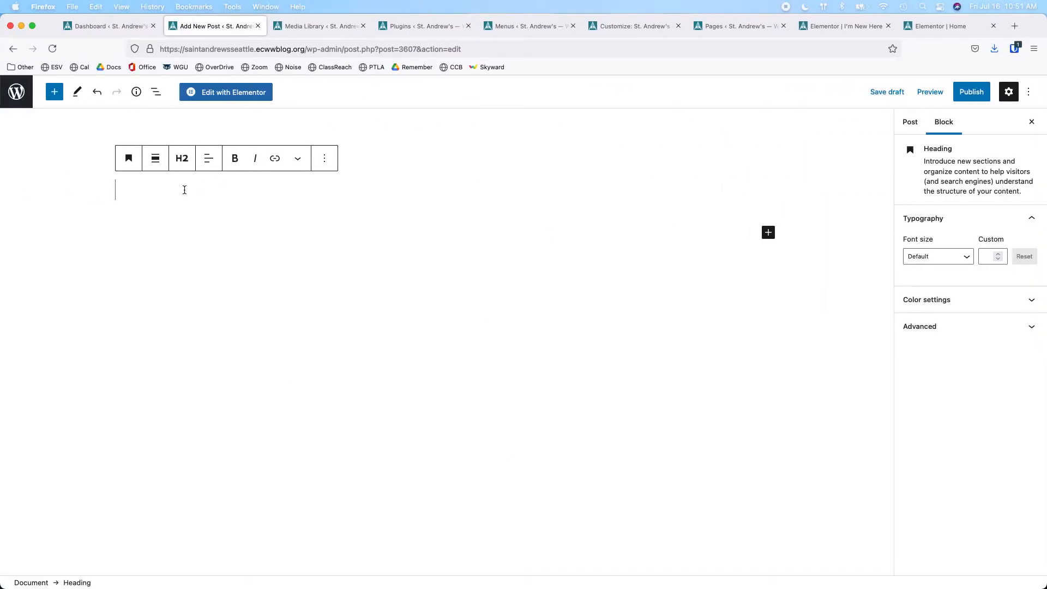
key(super+v)
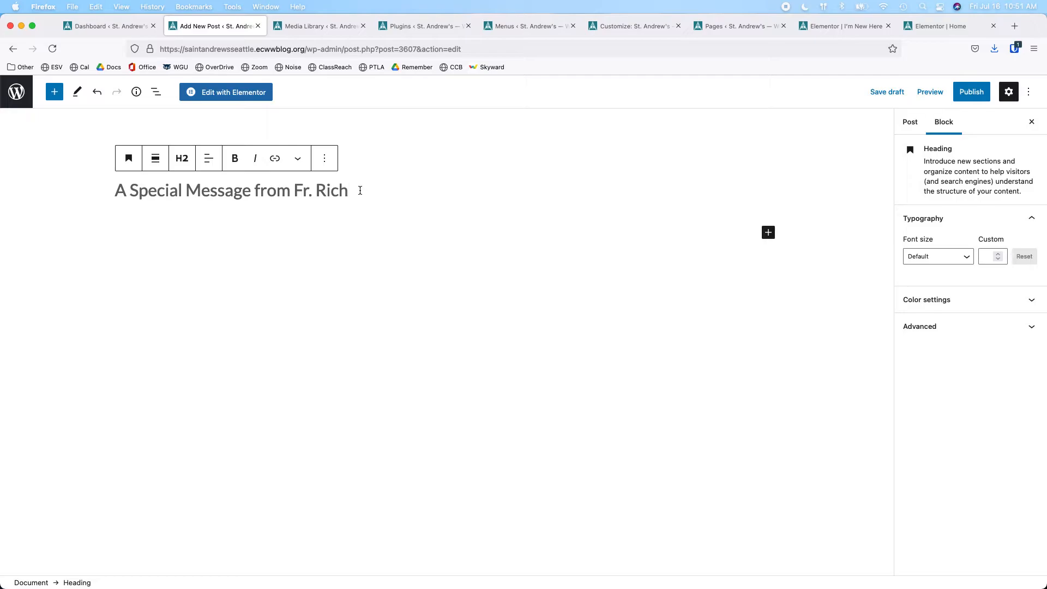
Step: Add a Paragraph block below the heading and paste the page's message text from "I pray for you all" through the third bullet
key(Return)
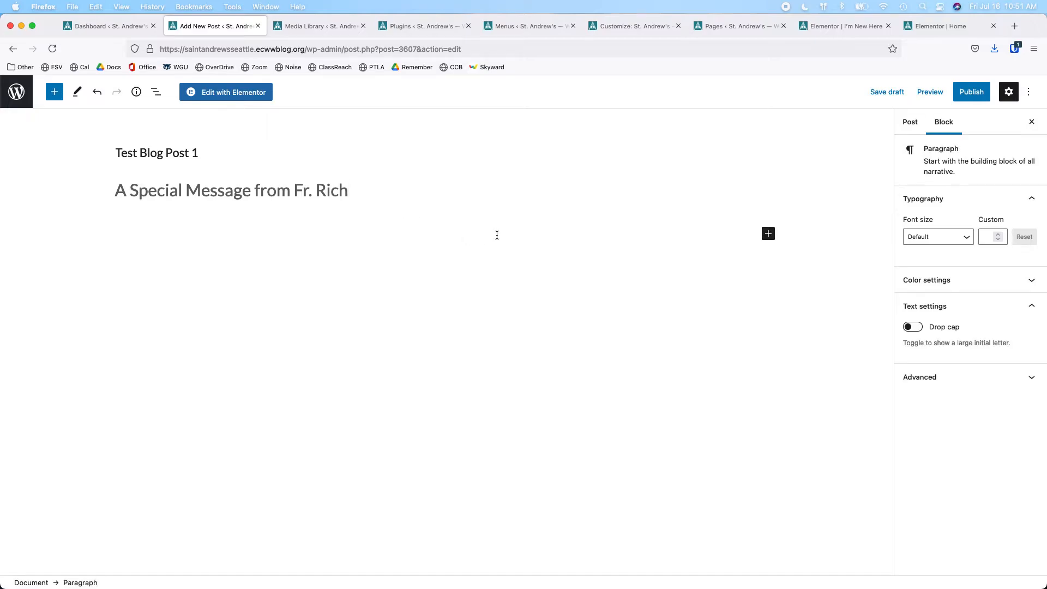
click(768, 233)
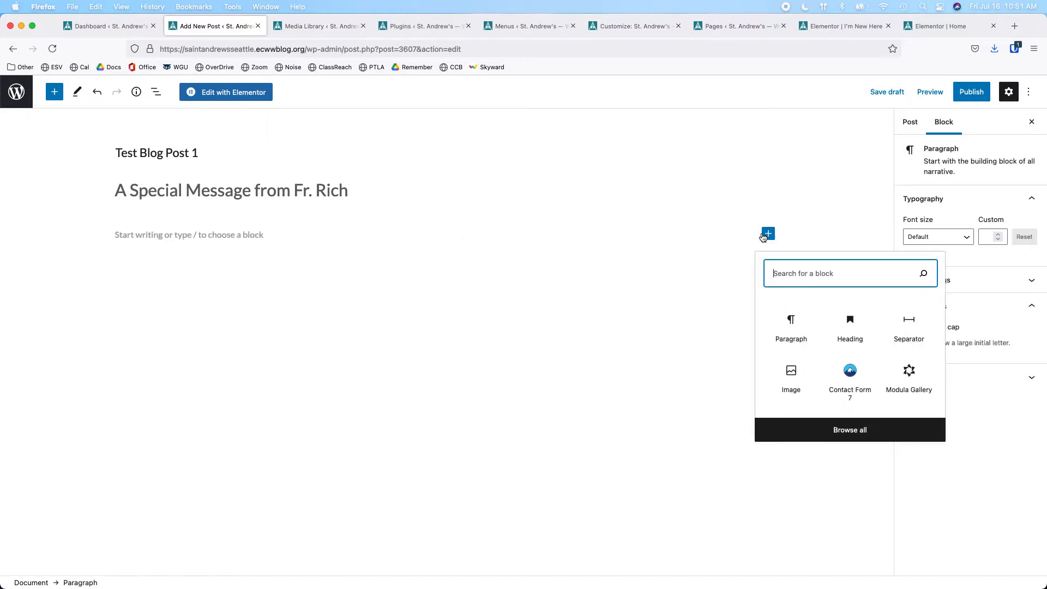
click(790, 319)
key(ctrl+Right)
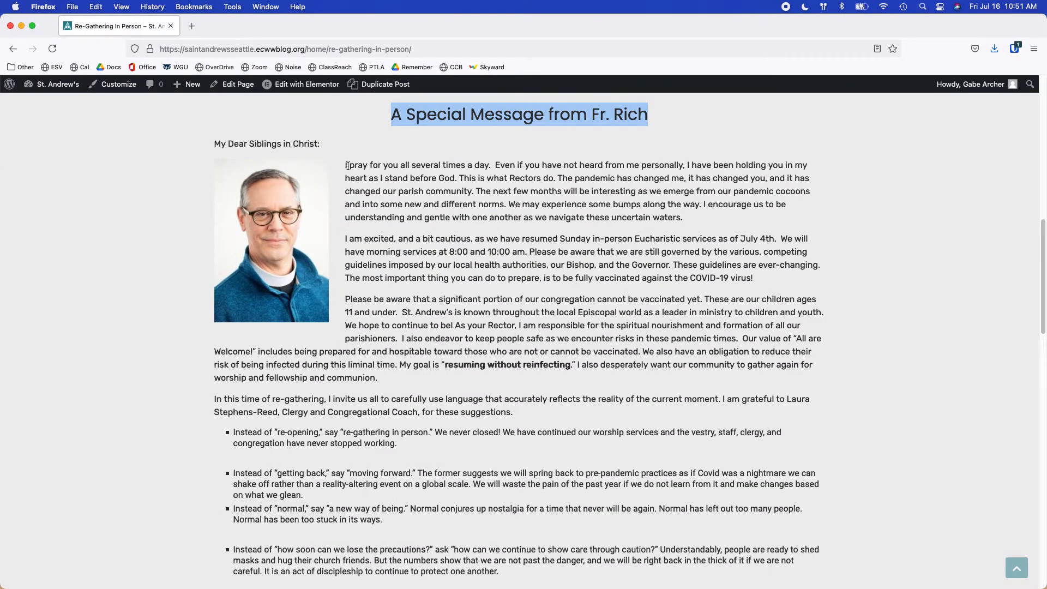
drag(345, 166, 504, 524)
key(super+c)
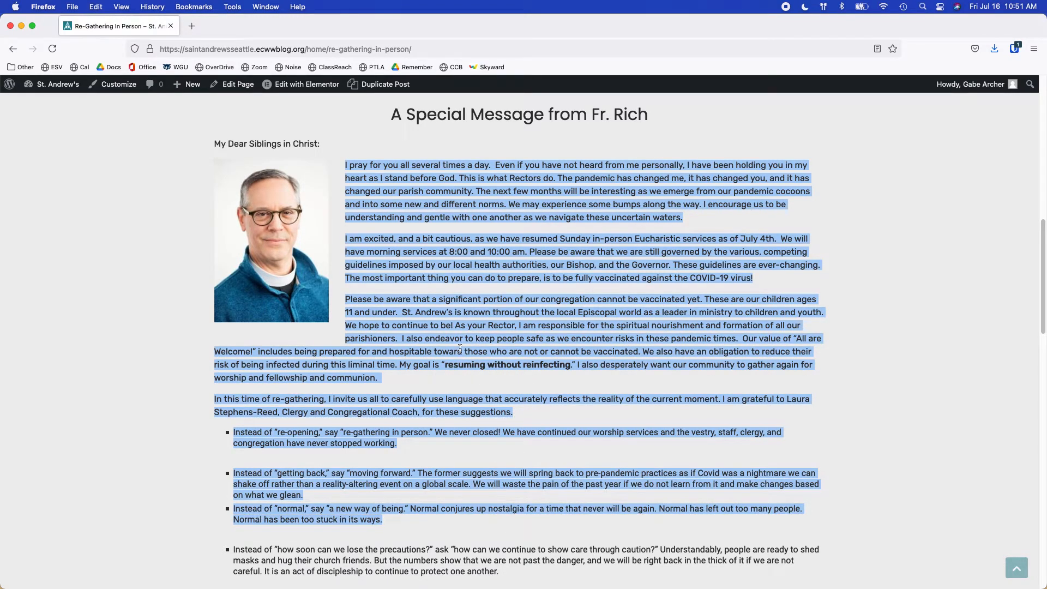
key(ctrl+Left)
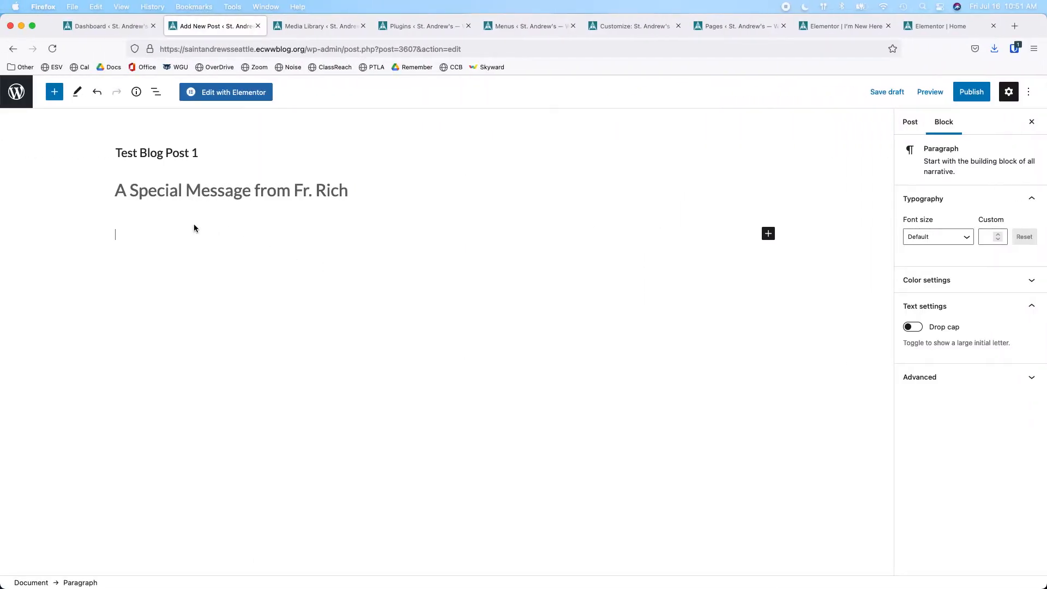
key(super+v)
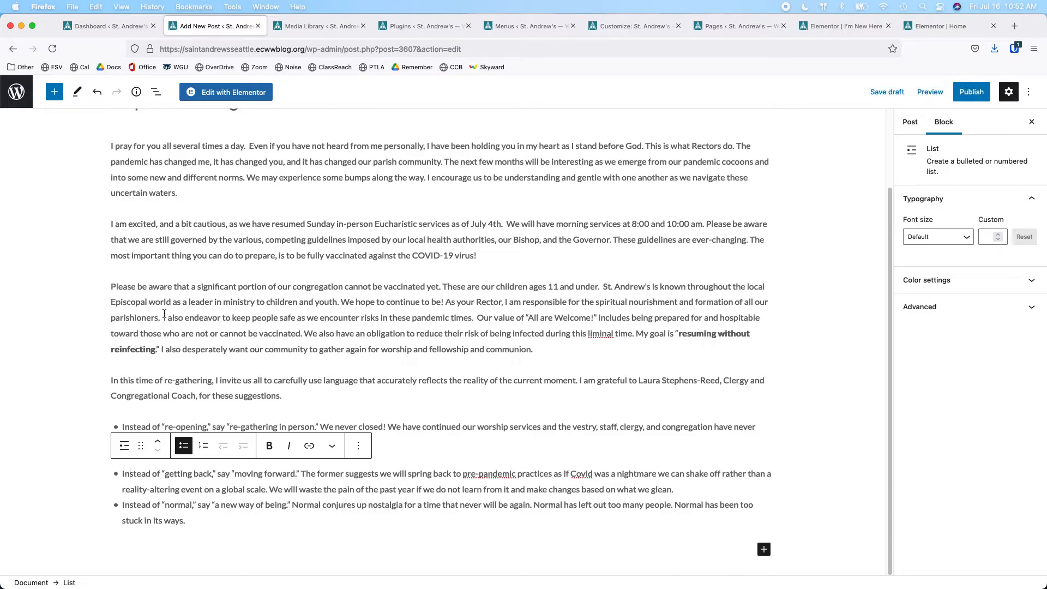
Step: Insert an empty paragraph block after the paragraph ending "fully vaccinated against the COVID-19 virus!"
click(524, 241)
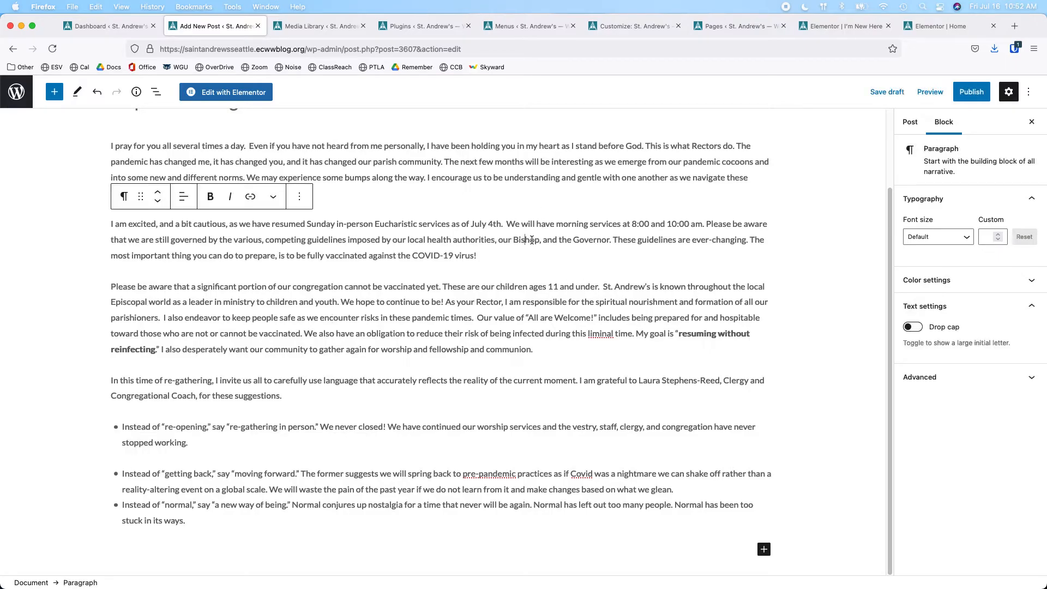
click(304, 290)
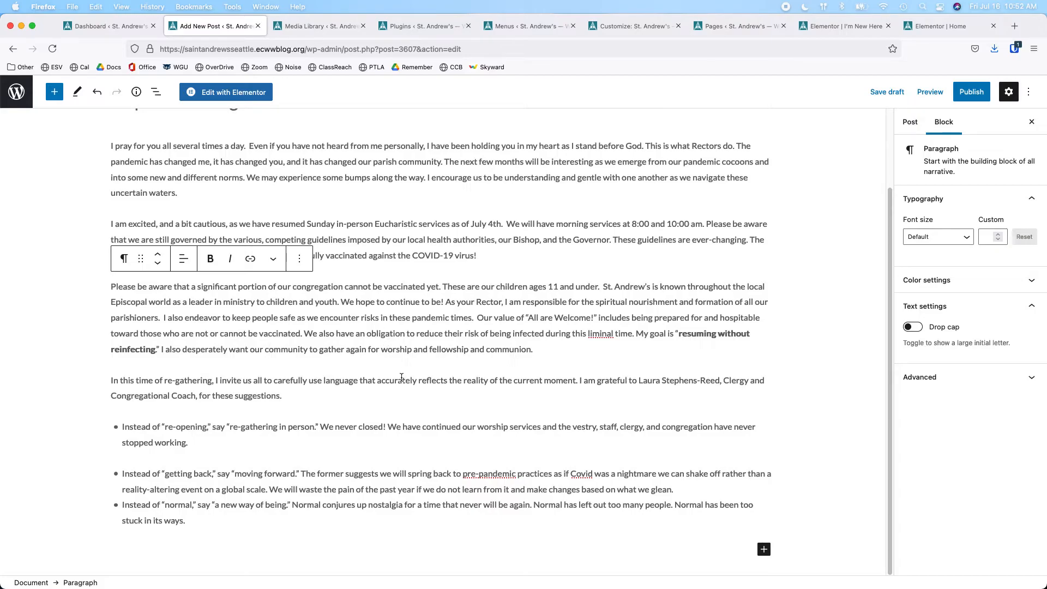
scroll(335, 310, up, 3)
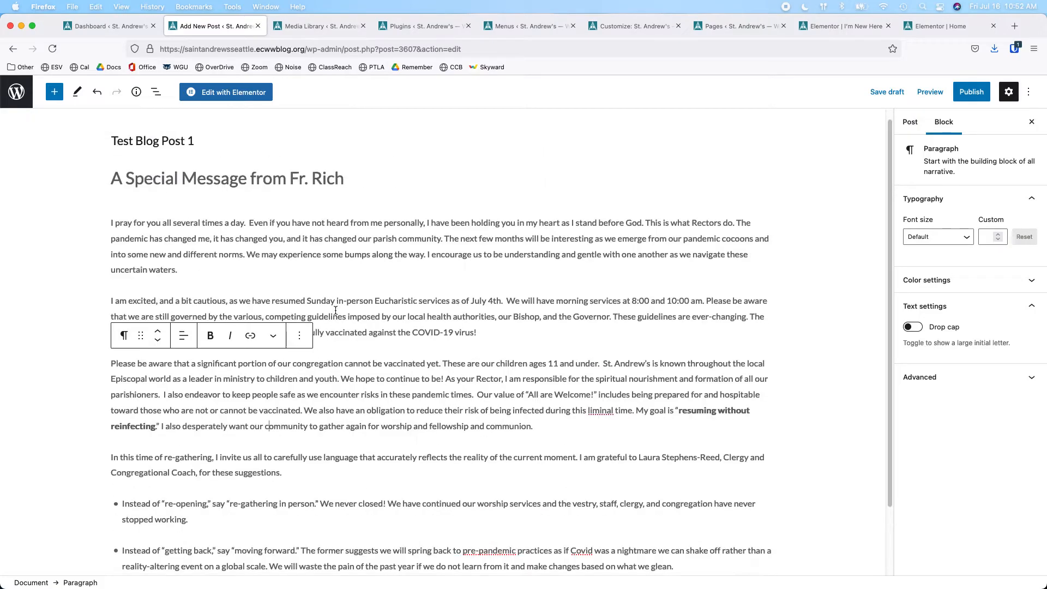
scroll(336, 309, down, 3)
scroll(336, 310, up, 3)
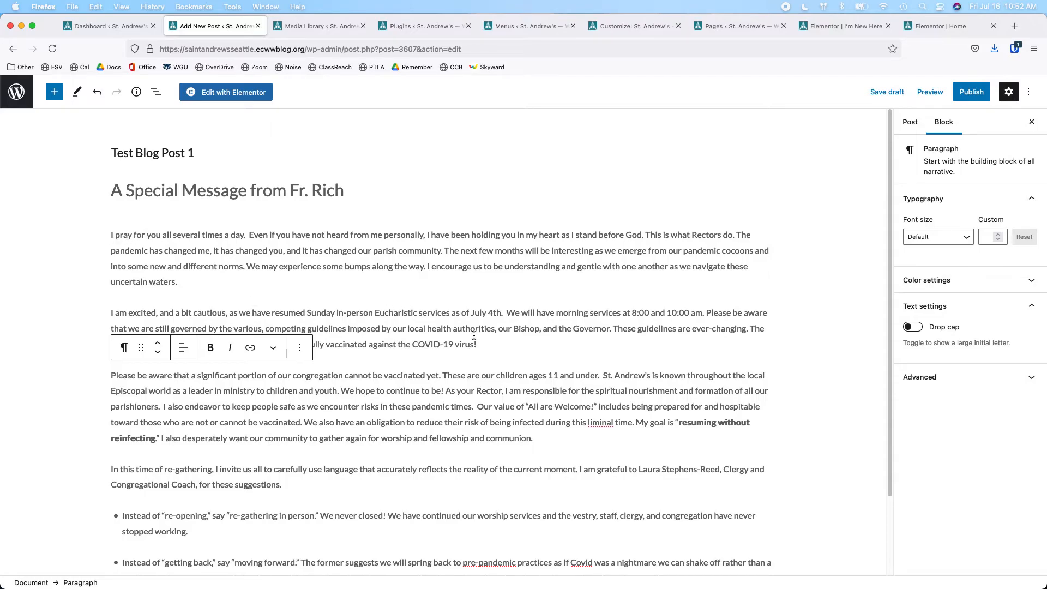
click(489, 342)
key(Return)
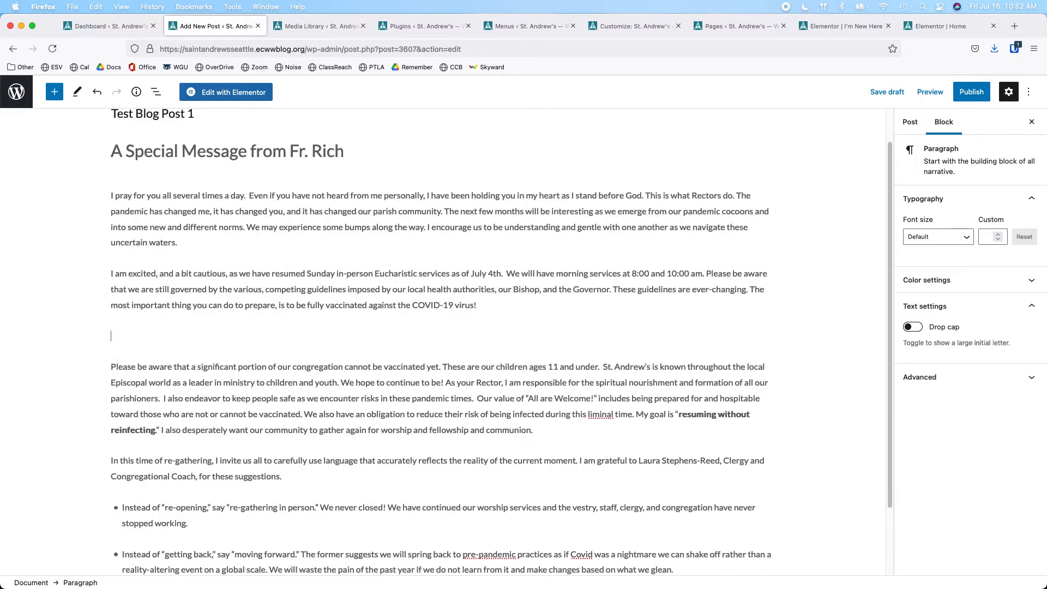
Step: Insert an Image block in the empty paragraph and fill it with the rector's staff headshot from the media library
click(765, 334)
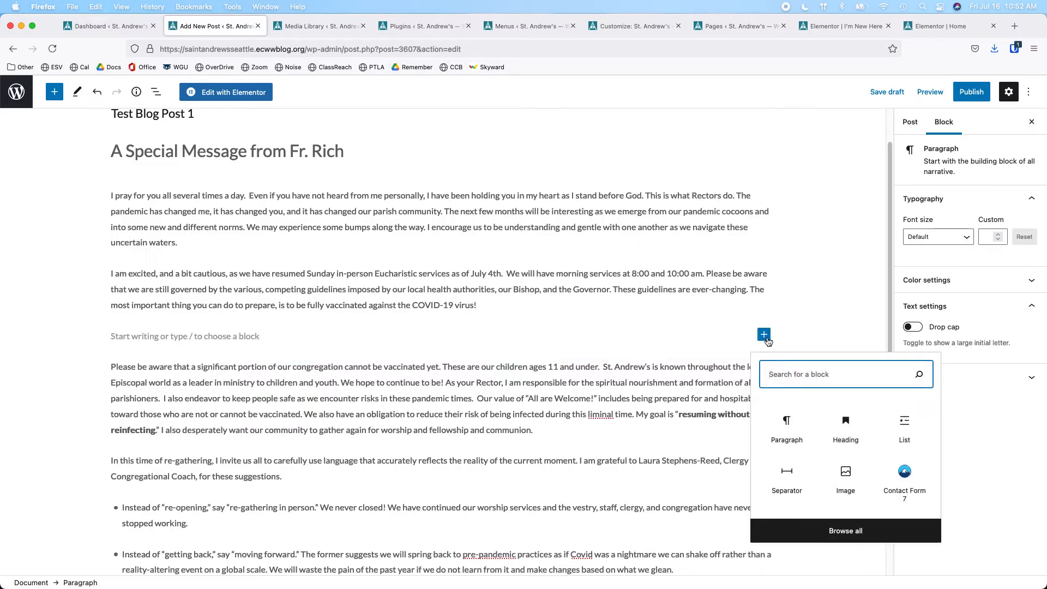
click(848, 475)
click(200, 408)
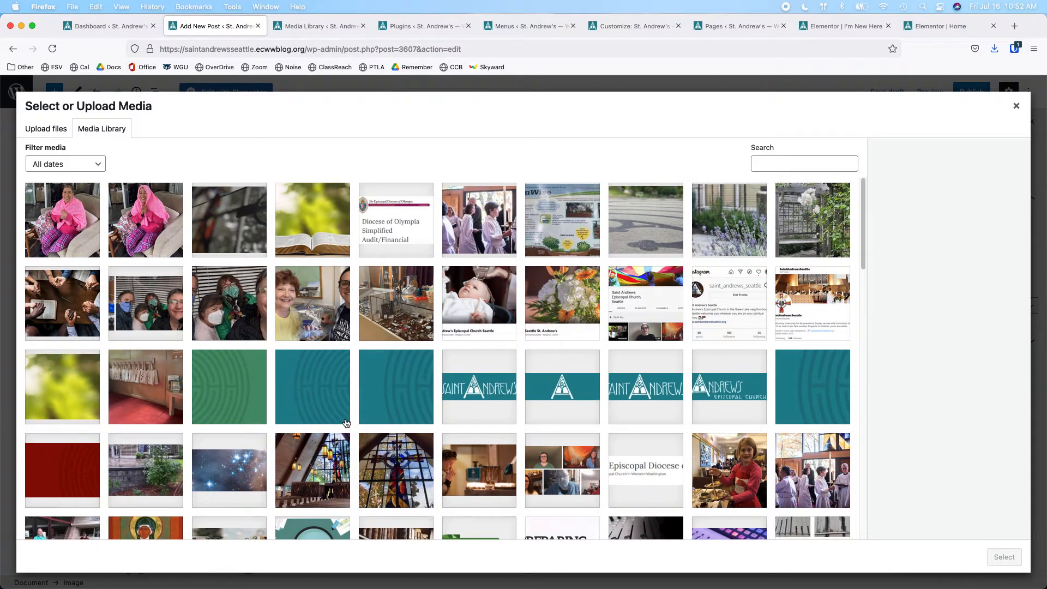
scroll(305, 371, down, 15)
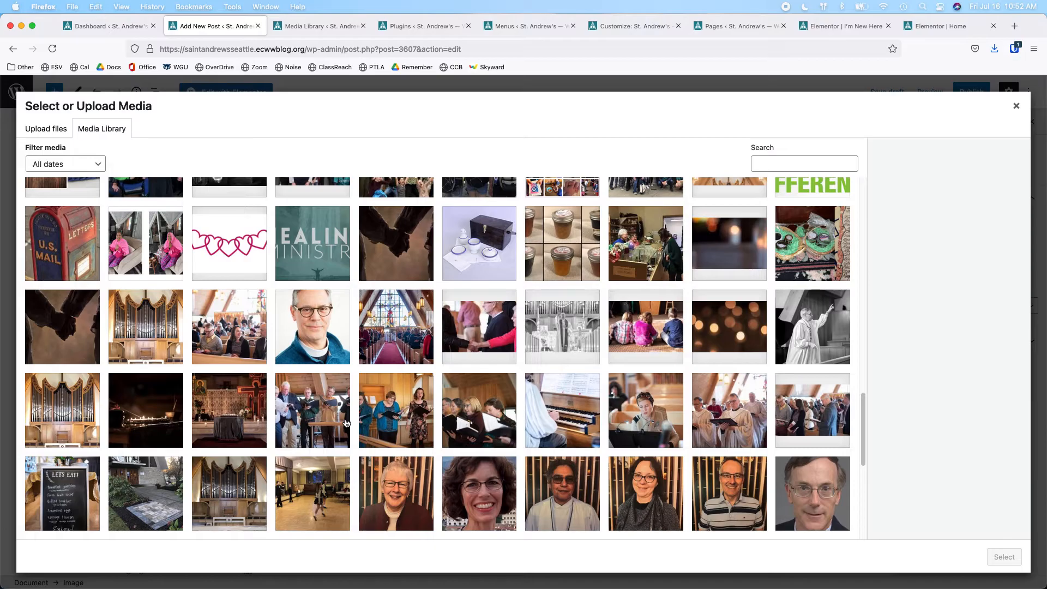
click(322, 339)
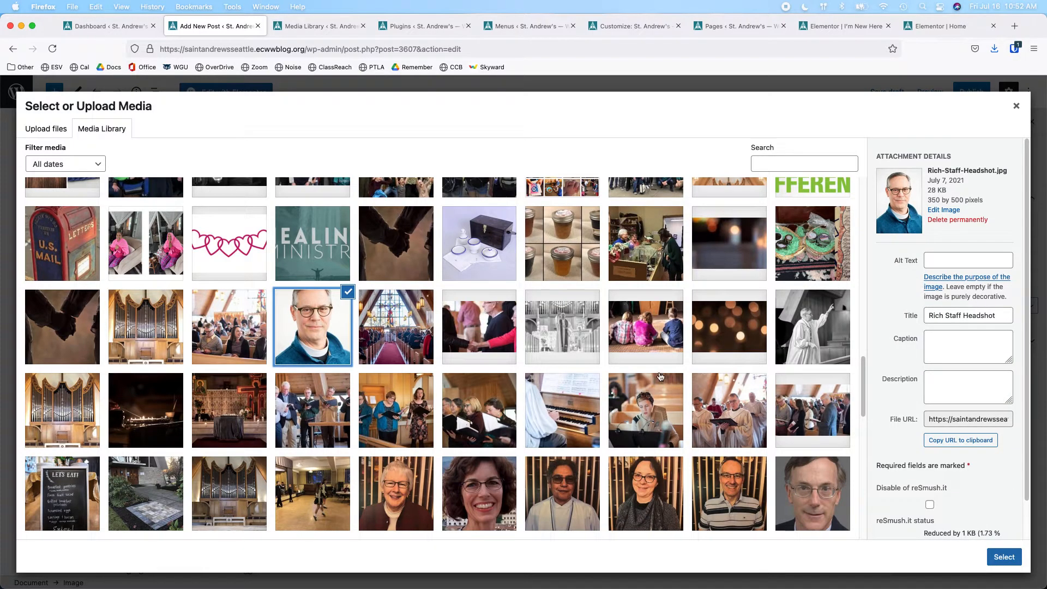
click(1003, 557)
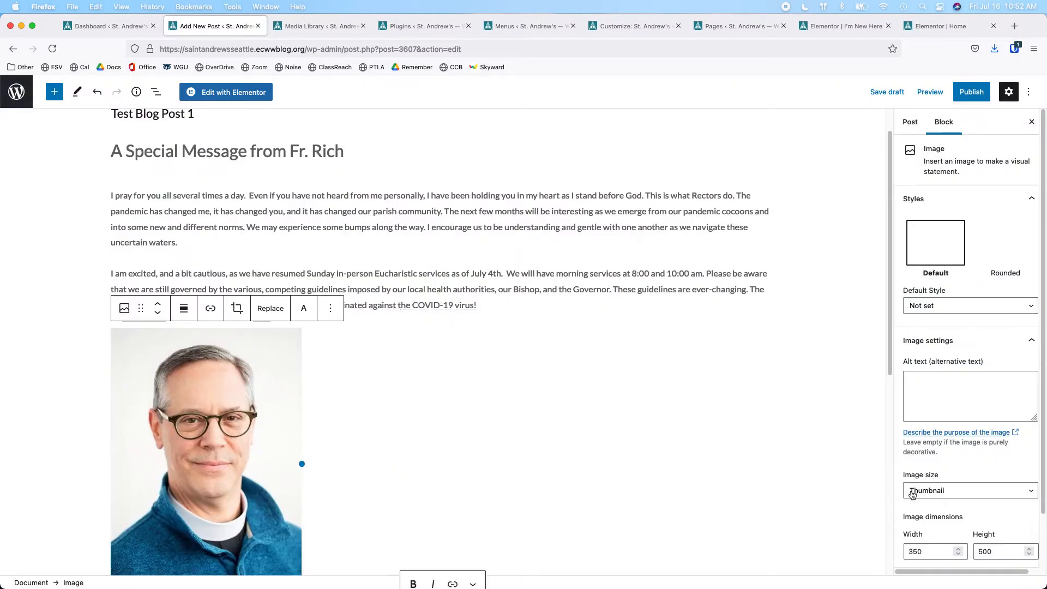
Step: Try a width of 200 for the headshot, then set its width to 150
double_click(916, 553)
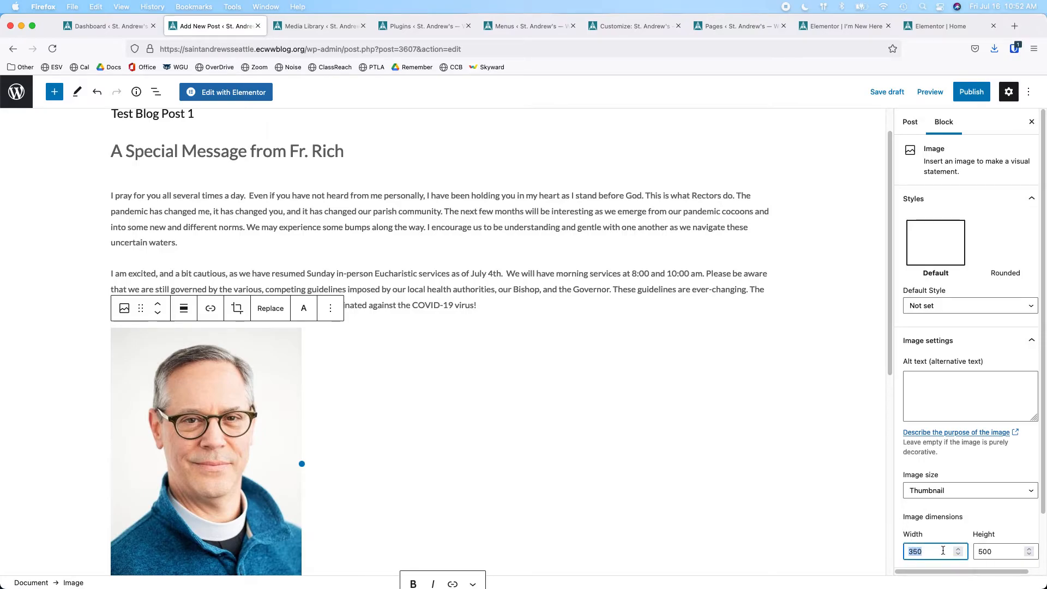
text(200)
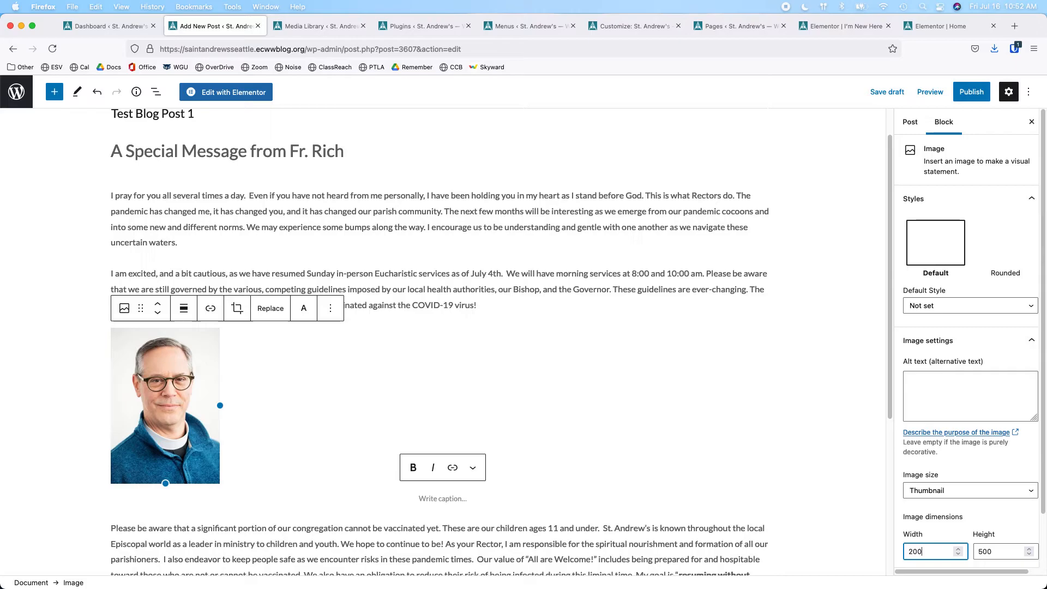
key(BackSpace)
key(BackSpace)
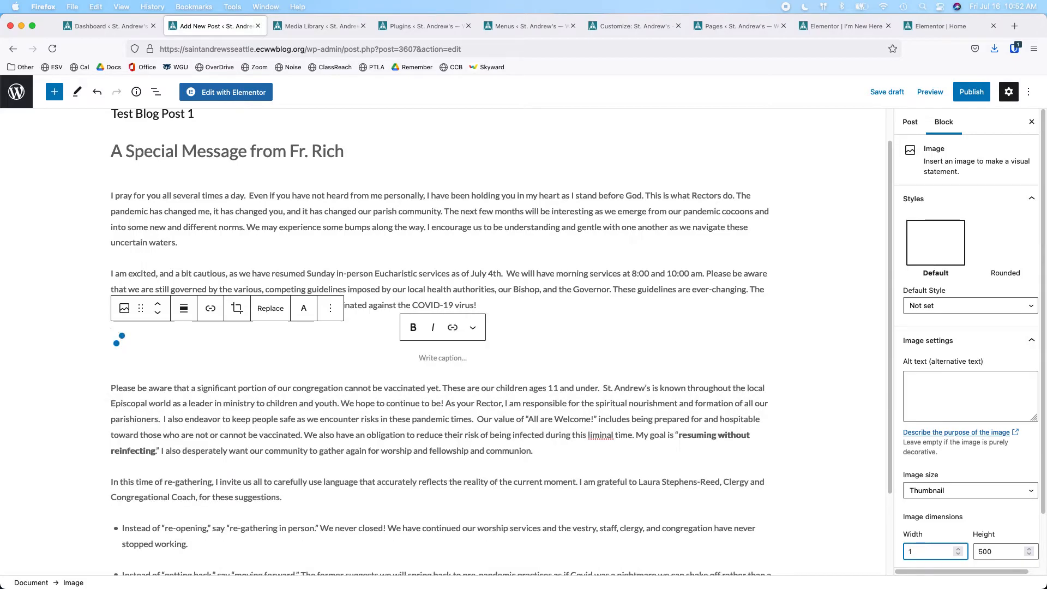
text(50)
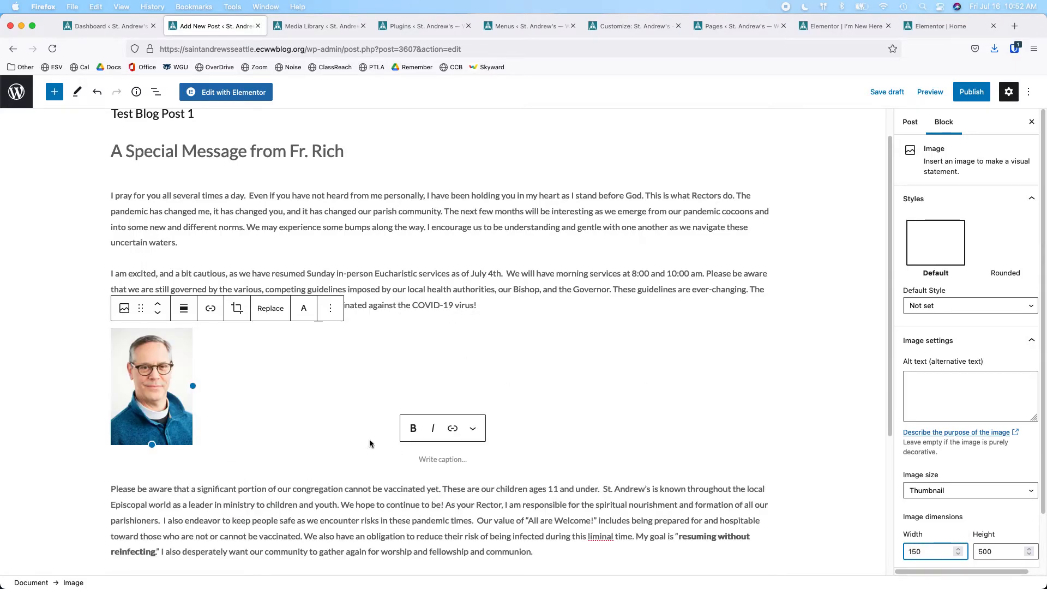
Step: Align the headshot left and move it up above the paragraph starting "I pray for you all"
click(189, 316)
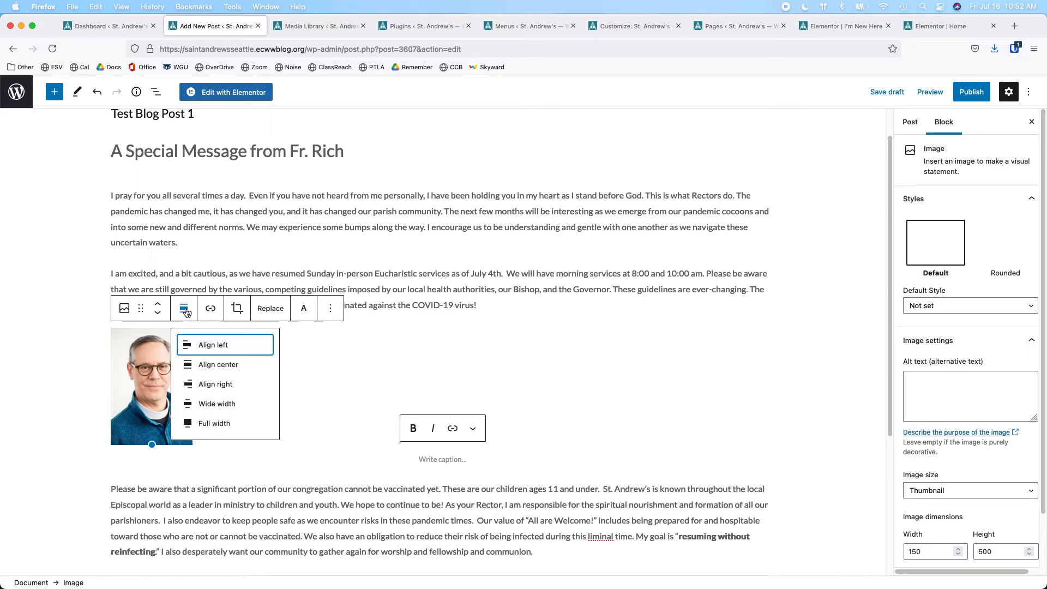
click(192, 346)
click(157, 308)
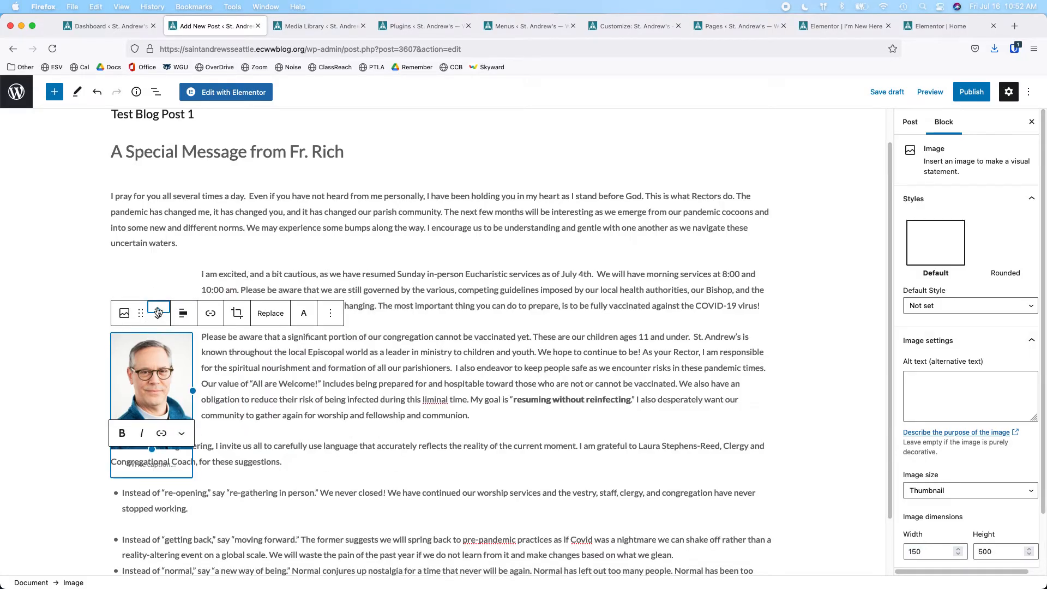
click(158, 286)
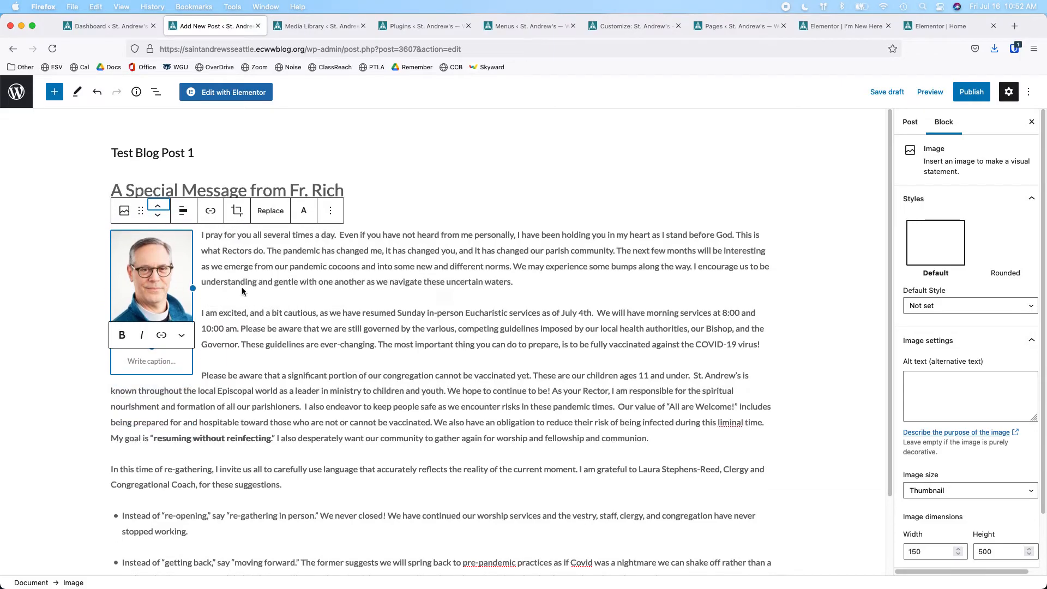
Step: Add a Buttons block on a new line below the last bullet, ending "stuck in its ways."
scroll(404, 330, down, 3)
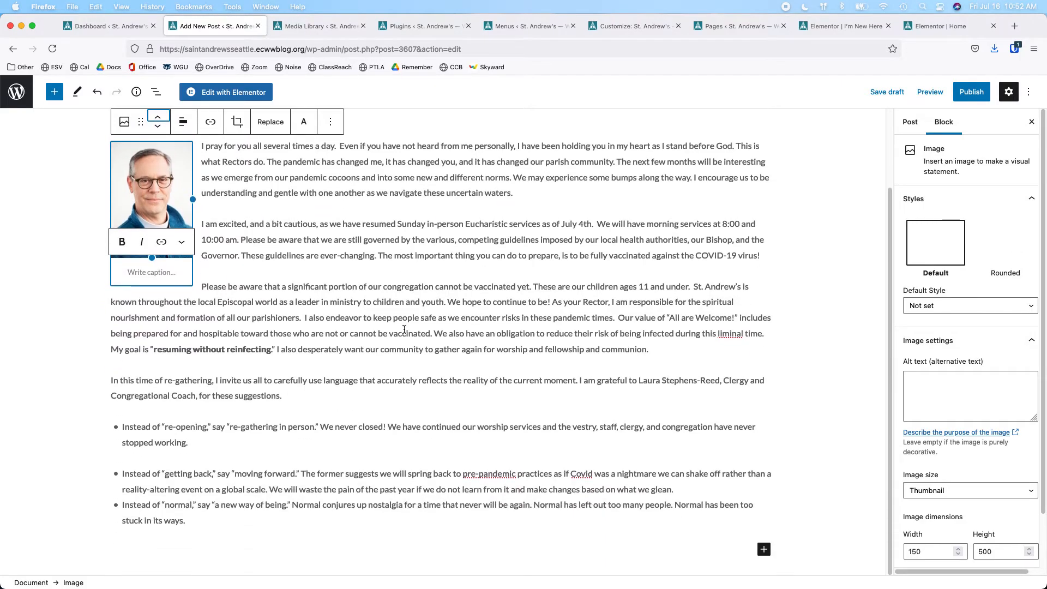
click(203, 520)
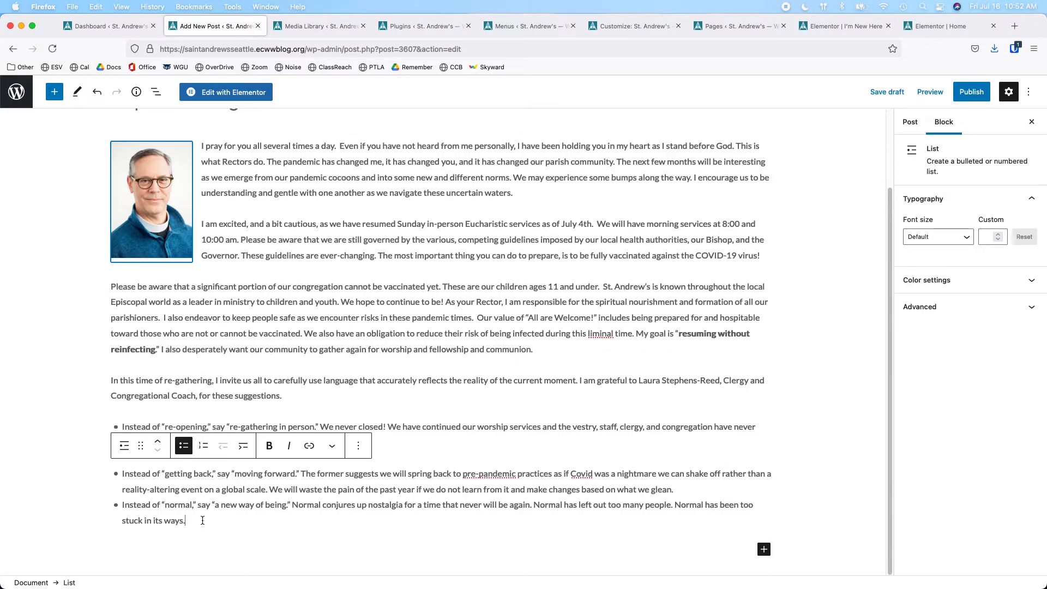
key(Return)
key(Return)
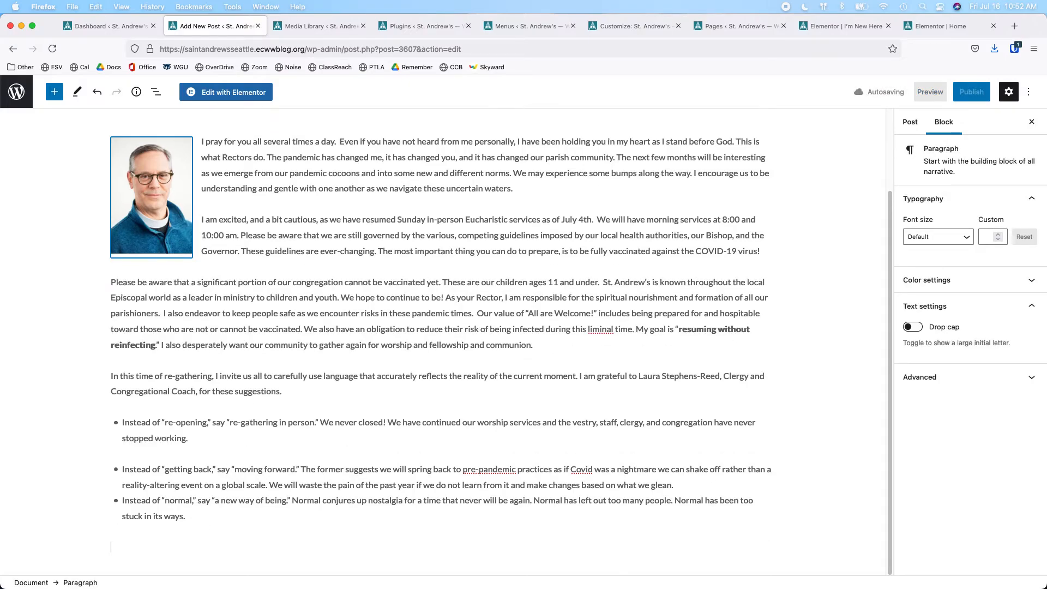
click(770, 545)
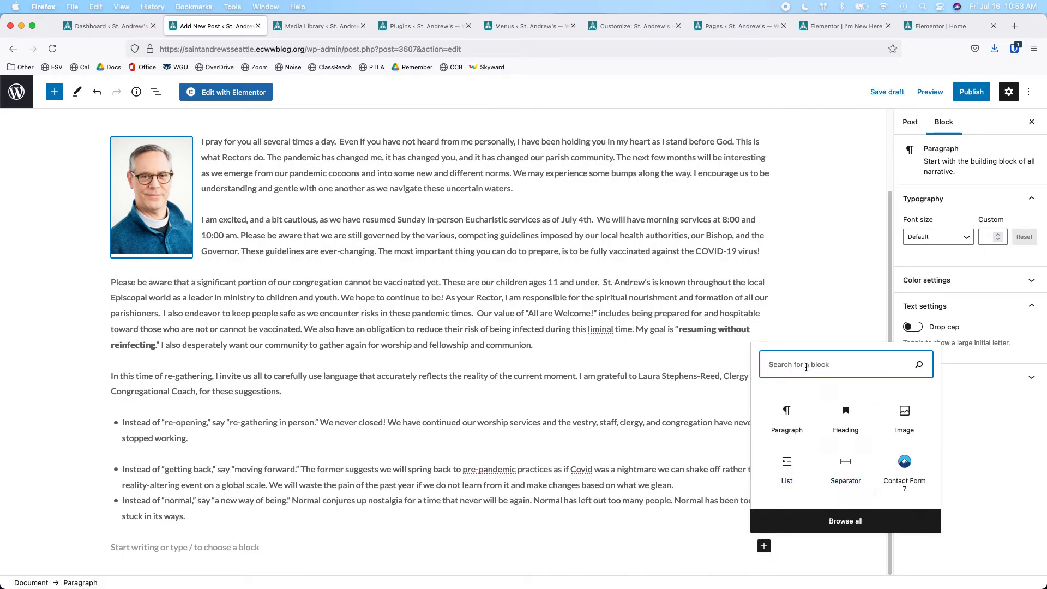
text(button)
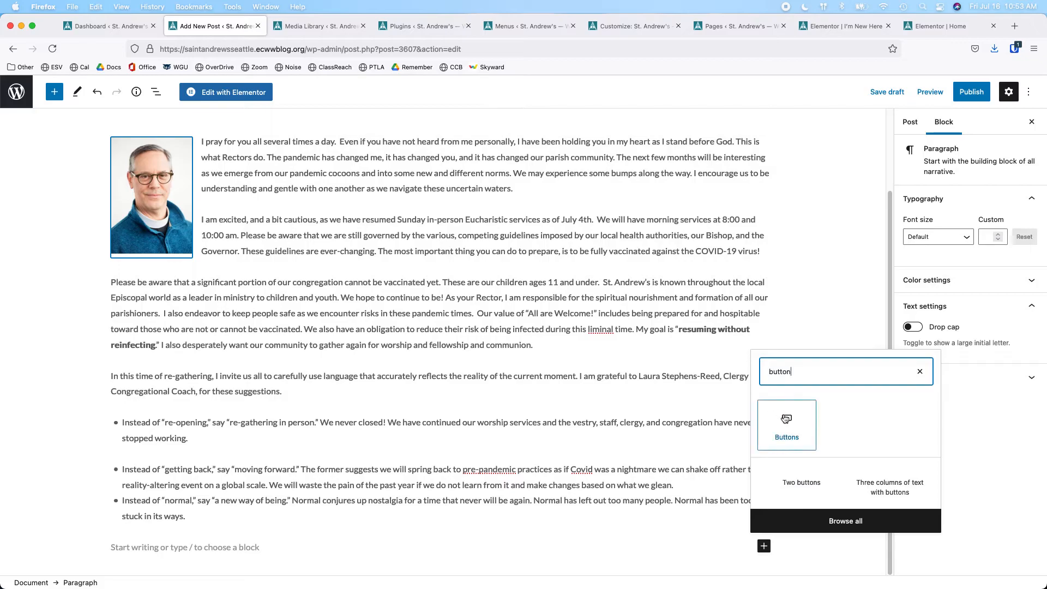
click(785, 417)
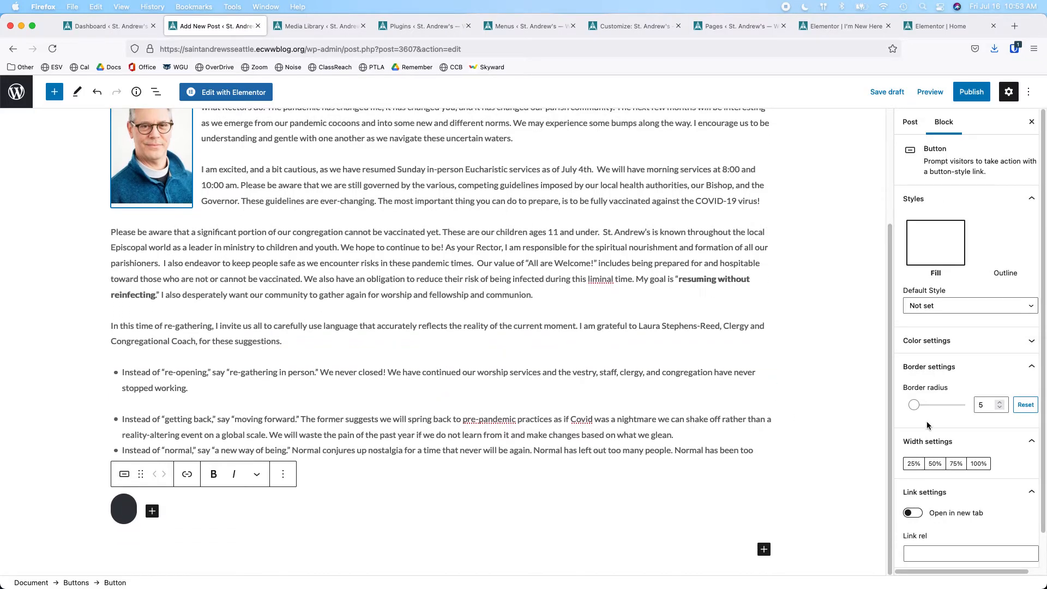
Step: Give the button a blue background and white text, and label it "Click: Sign up"
click(962, 342)
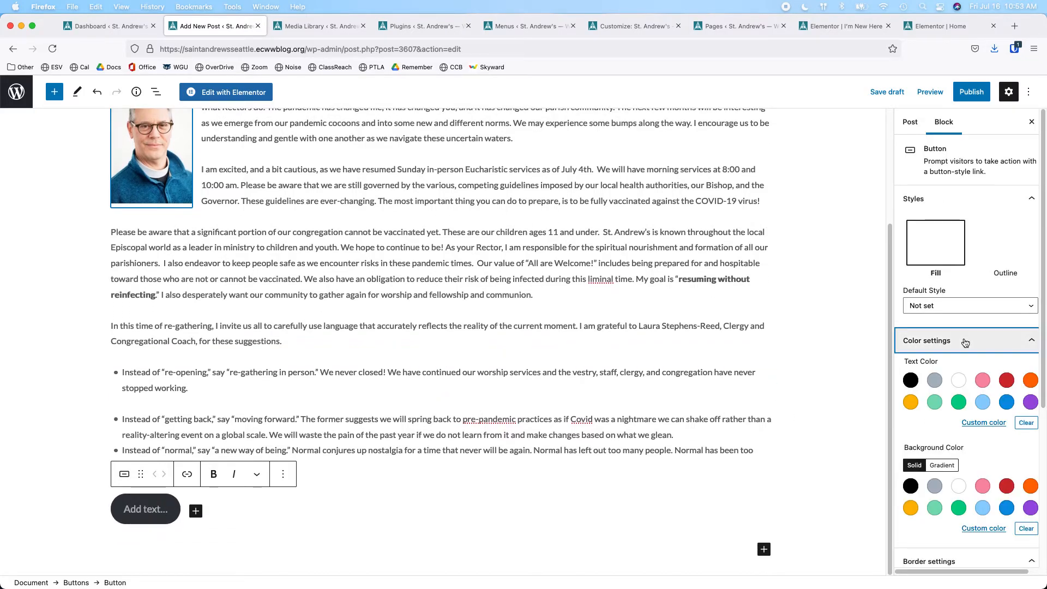
click(1006, 508)
click(958, 381)
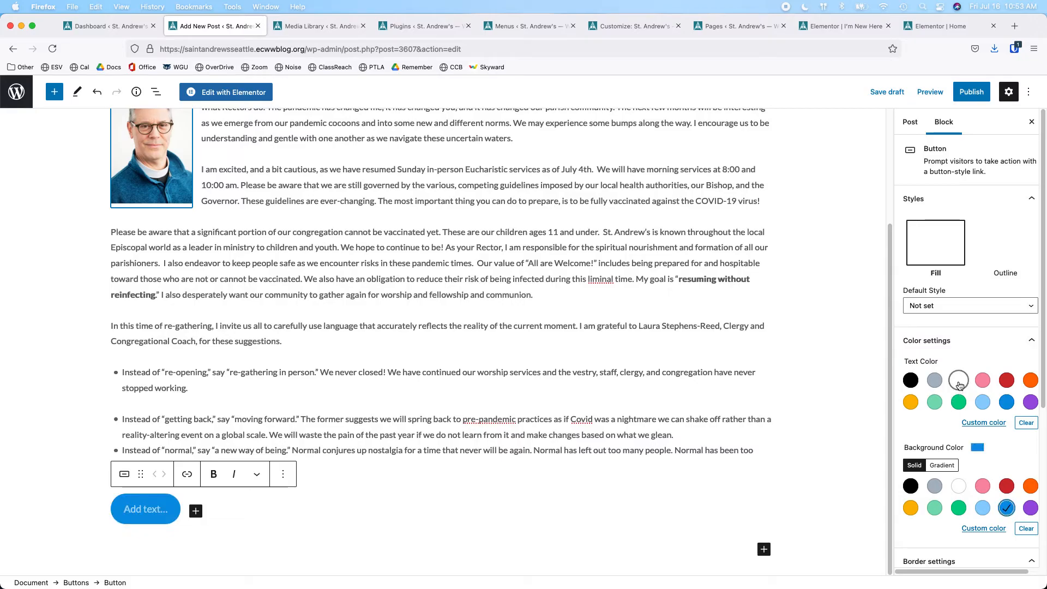
click(145, 511)
text(Click:)
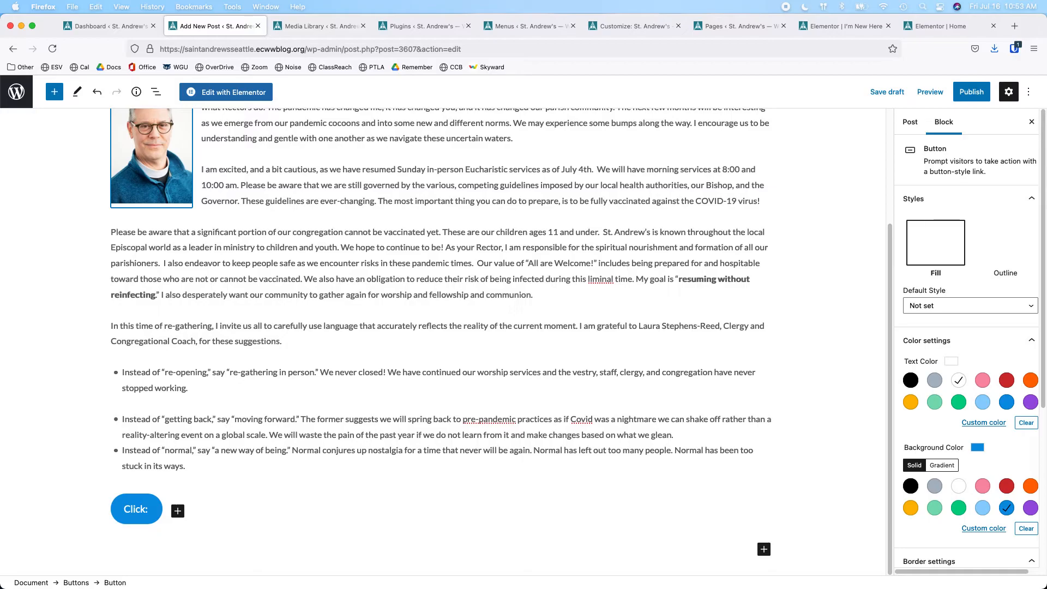
key(BackSpace)
text(: Sign up)
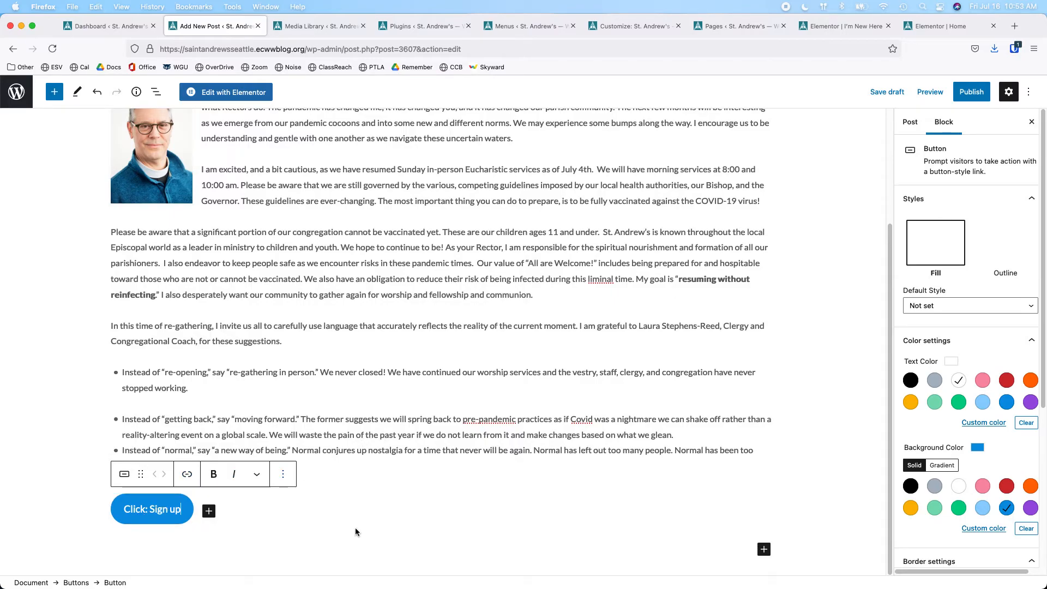
Step: Add a Separator below the sign-up button and a YouTube block beneath the separator
click(763, 549)
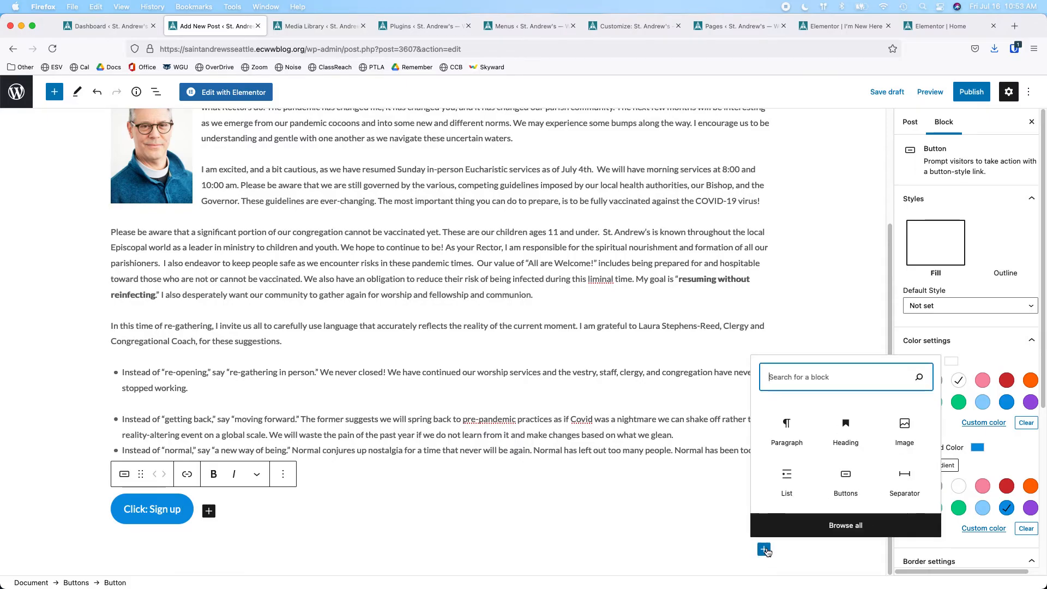
click(905, 482)
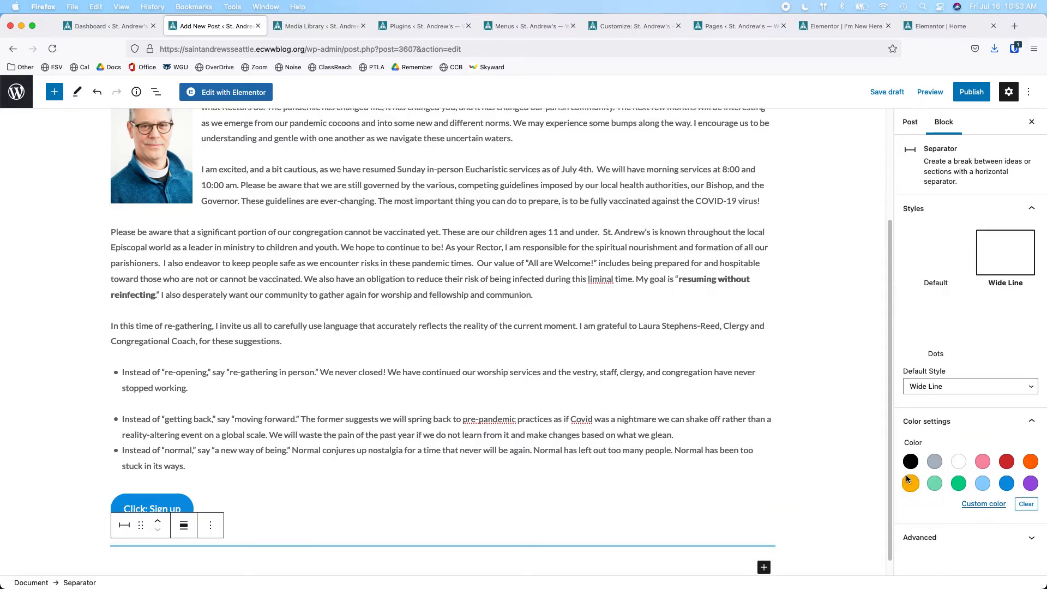
scroll(482, 447, down, 1)
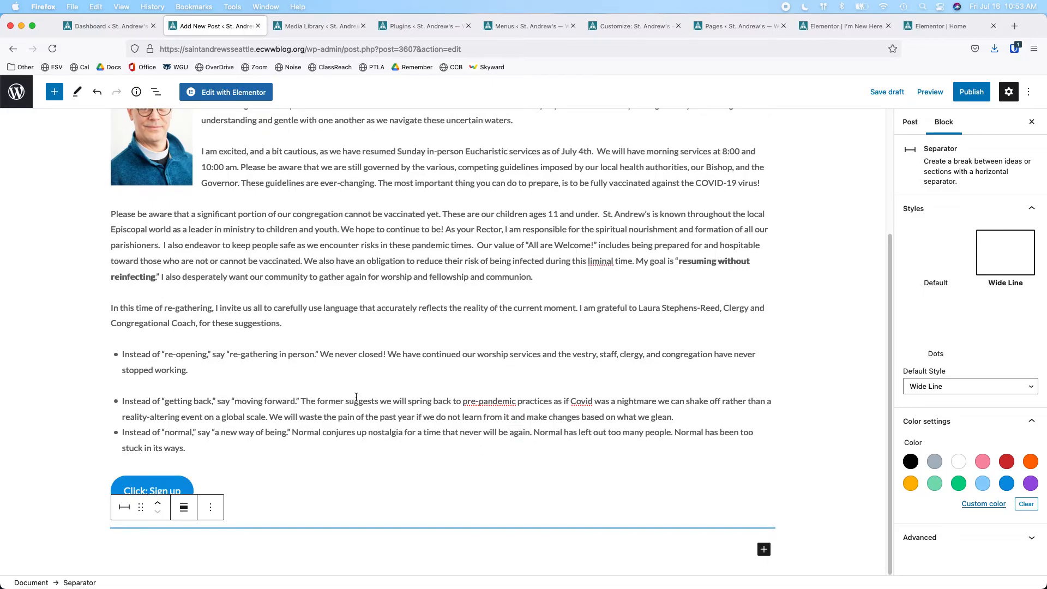
click(764, 549)
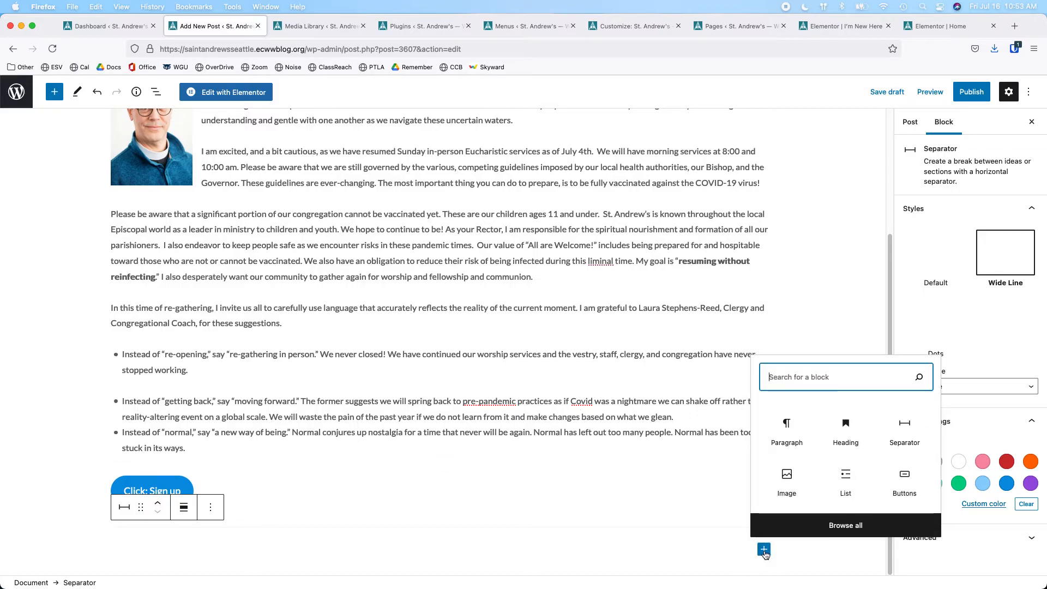
text(yout)
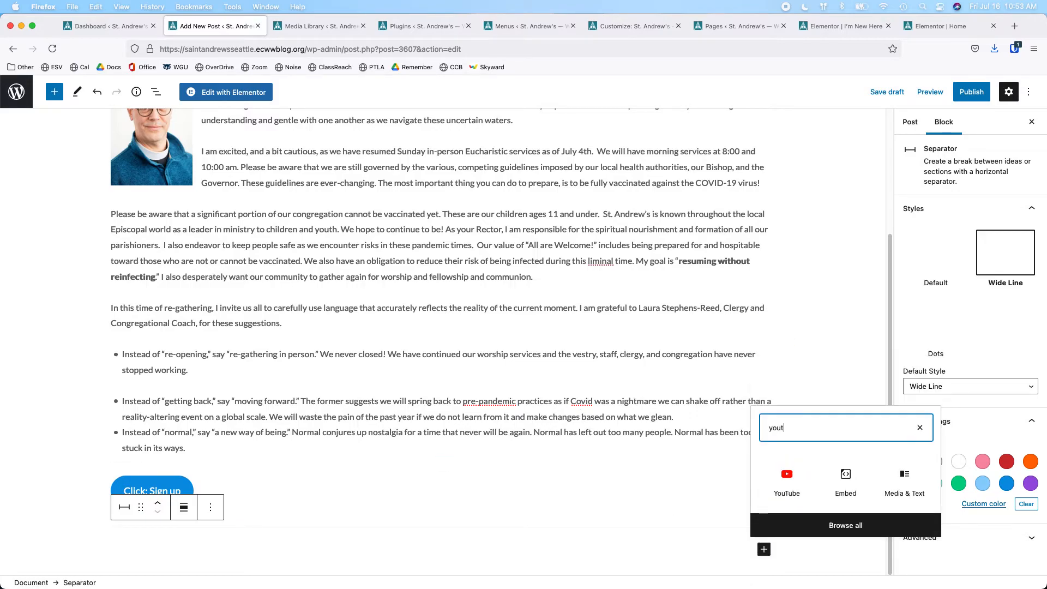
click(786, 479)
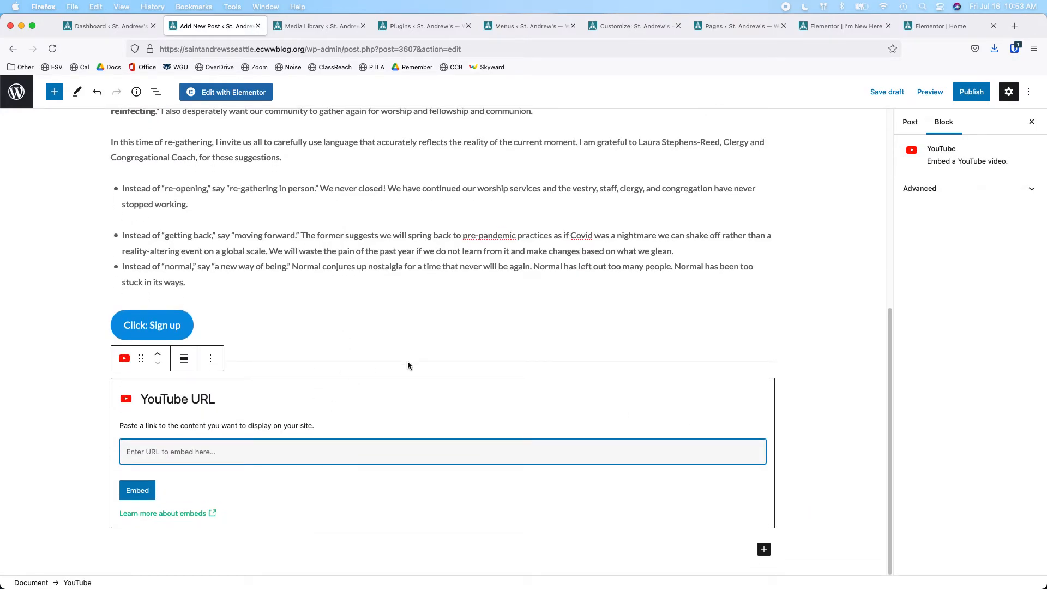
key(ctrl+Right)
key(ctrl+Right)
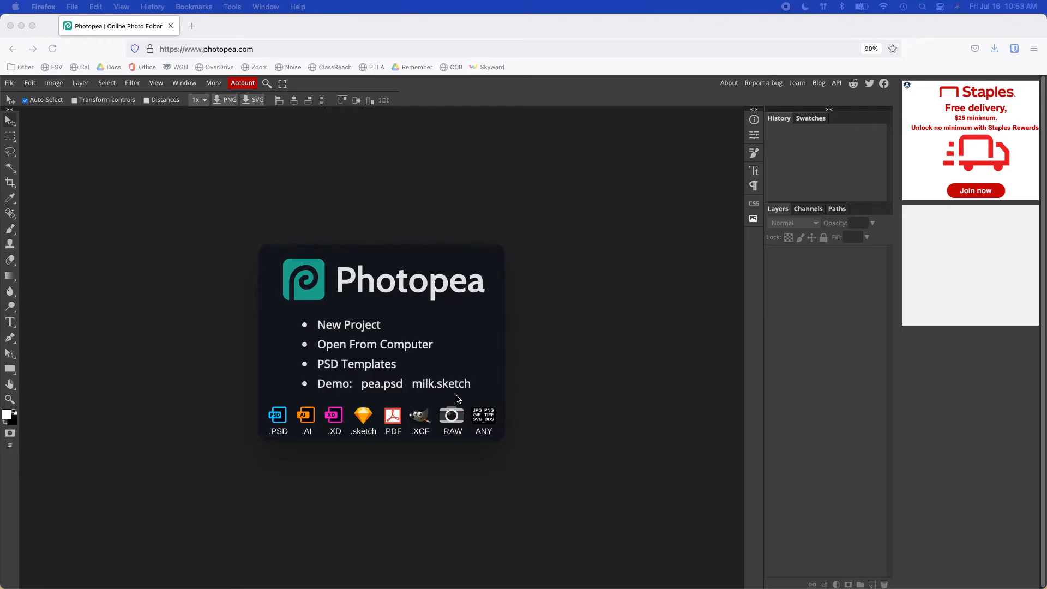
key(ctrl+Left)
key(ctrl+Right)
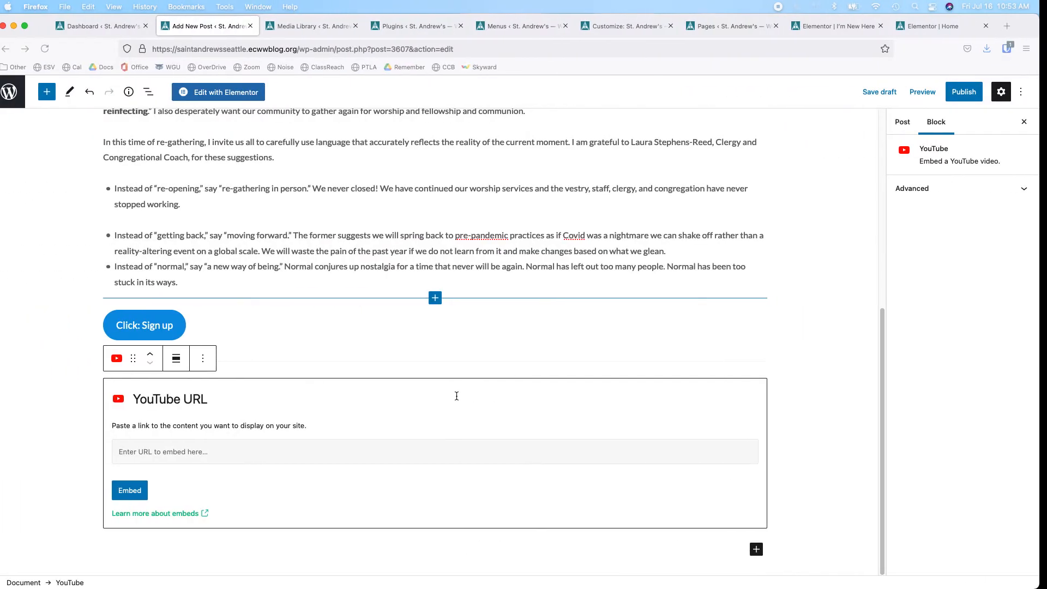
text(https://youtu.be/lXcO25c3SCE)
click(149, 484)
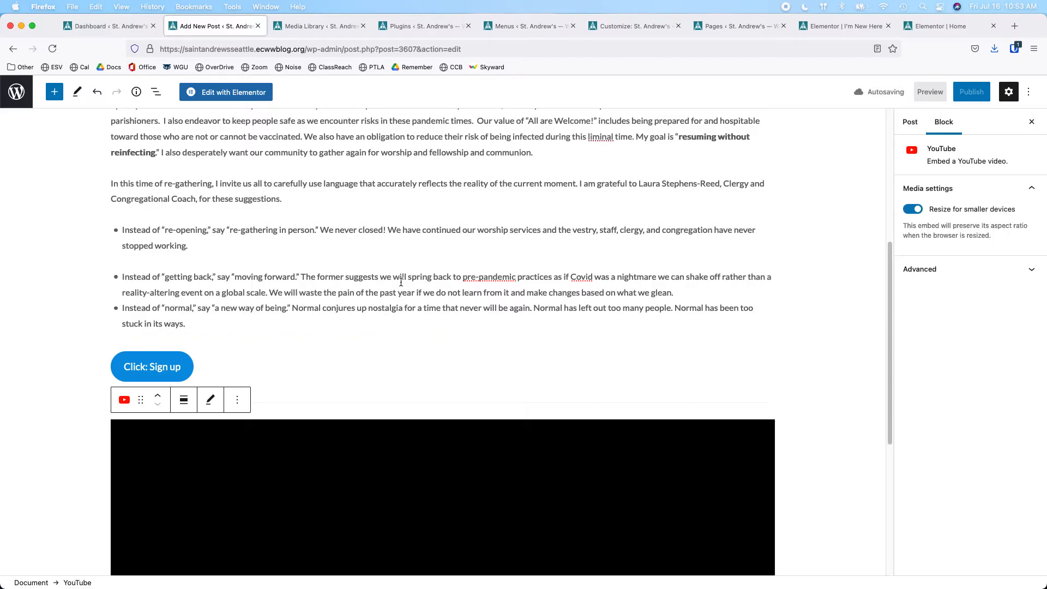
Step: Check the embedded video and the rest of the post, then preview the post in a new tab
scroll(393, 240, down, 5)
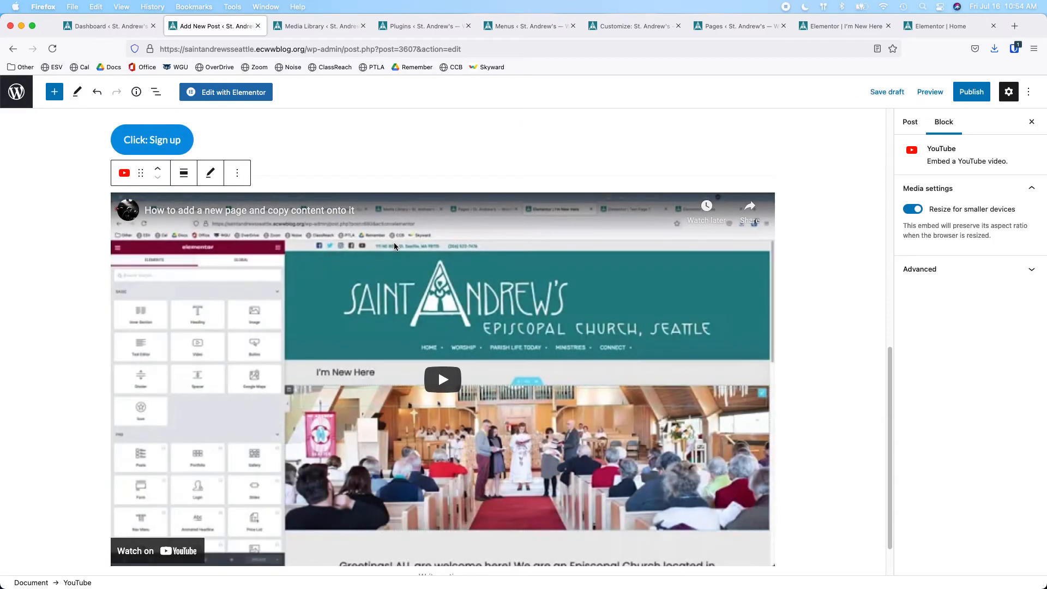
scroll(393, 242, up, 10)
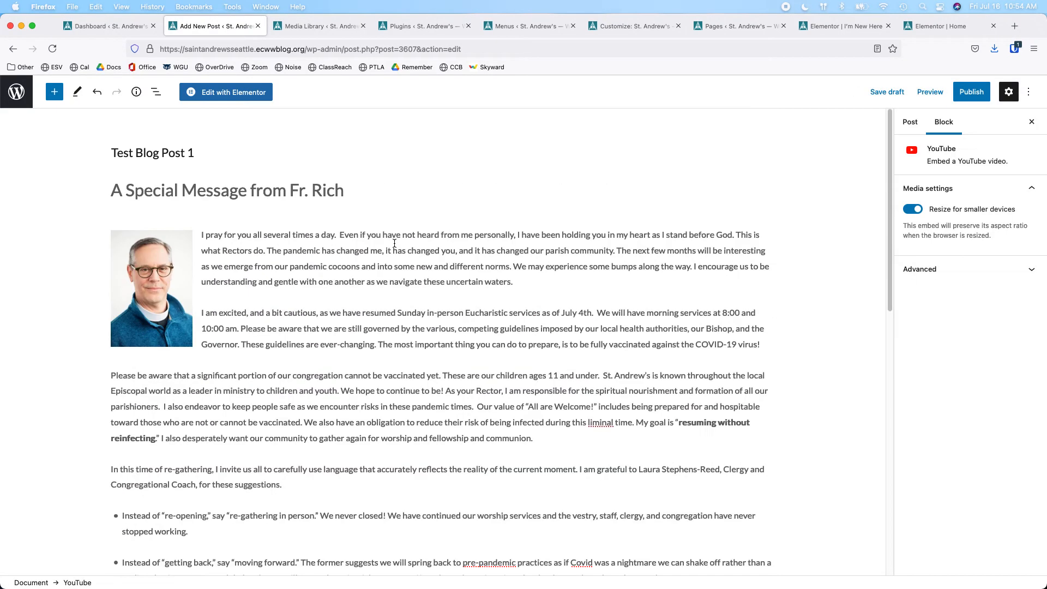
click(926, 94)
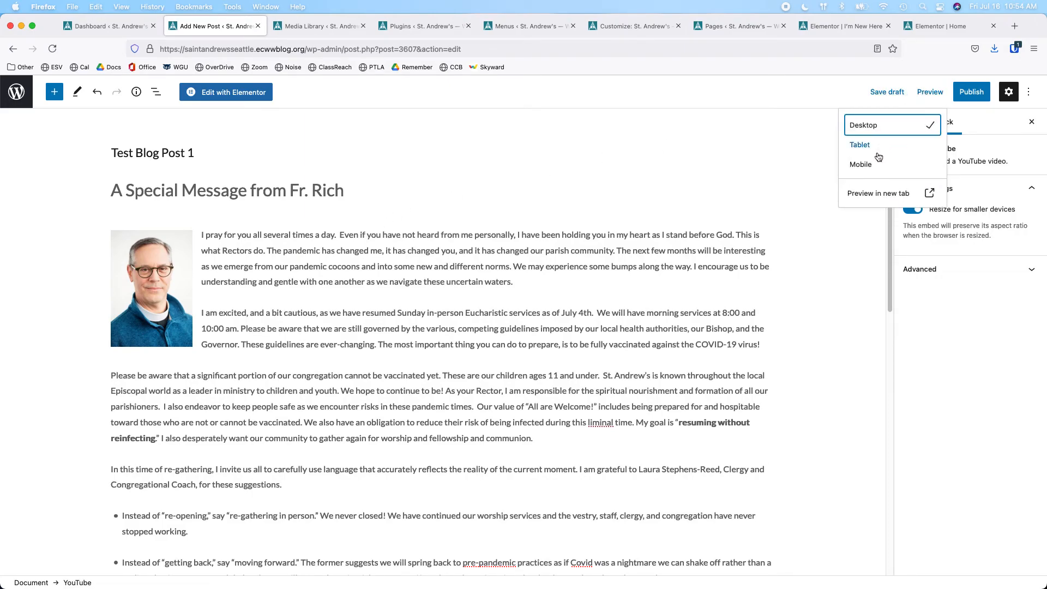
click(886, 194)
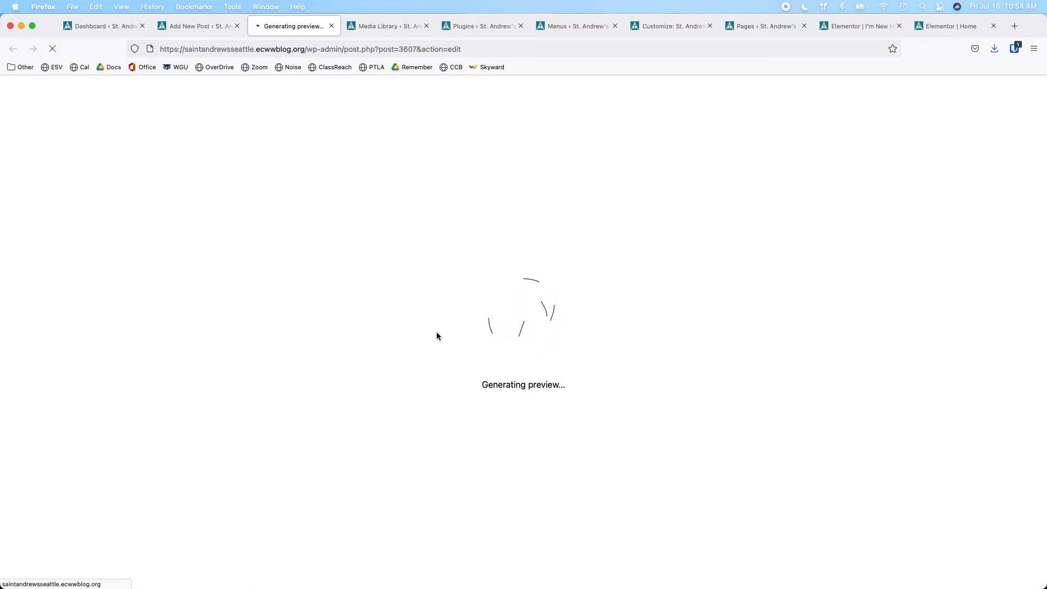
Step: Examine the previewed post's title, heading, left-aligned photo and text layout
scroll(437, 332, down, 6)
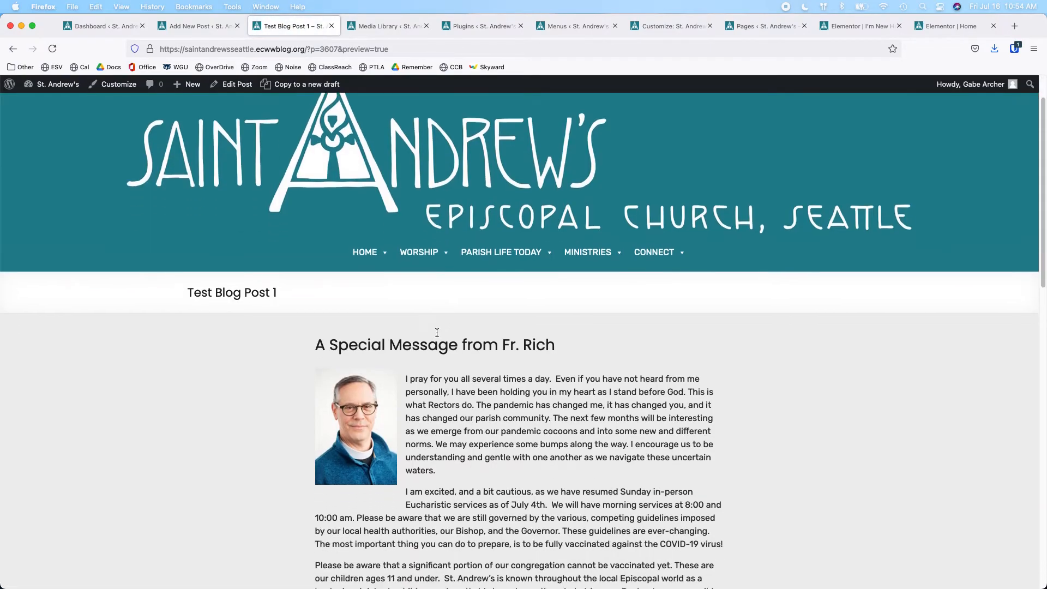
scroll(436, 331, down, 3)
scroll(436, 331, up, 9)
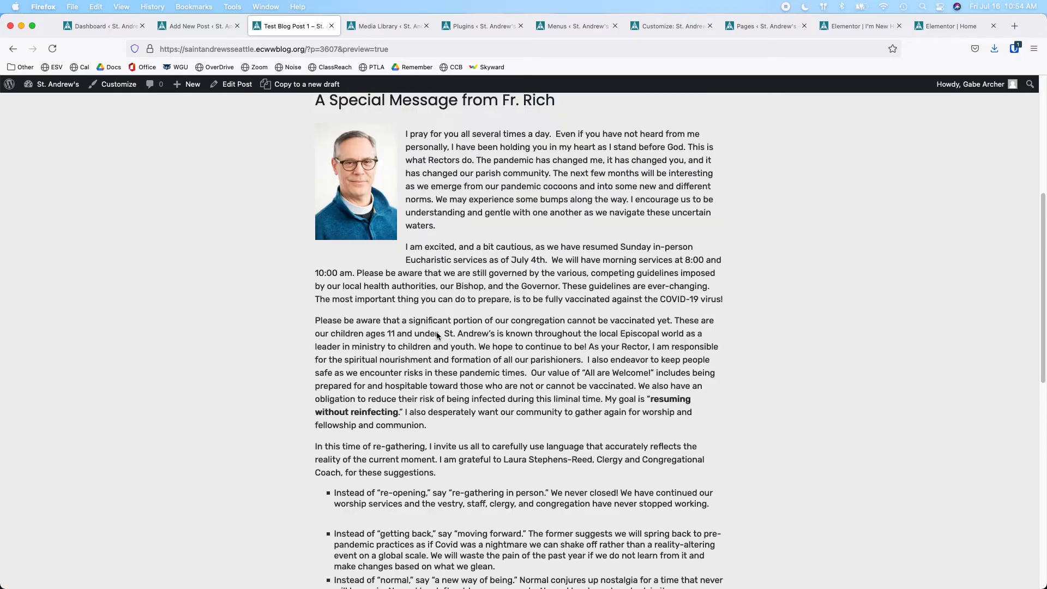
Step: Return to the post editor and select the opening paragraph to view its block settings
click(193, 26)
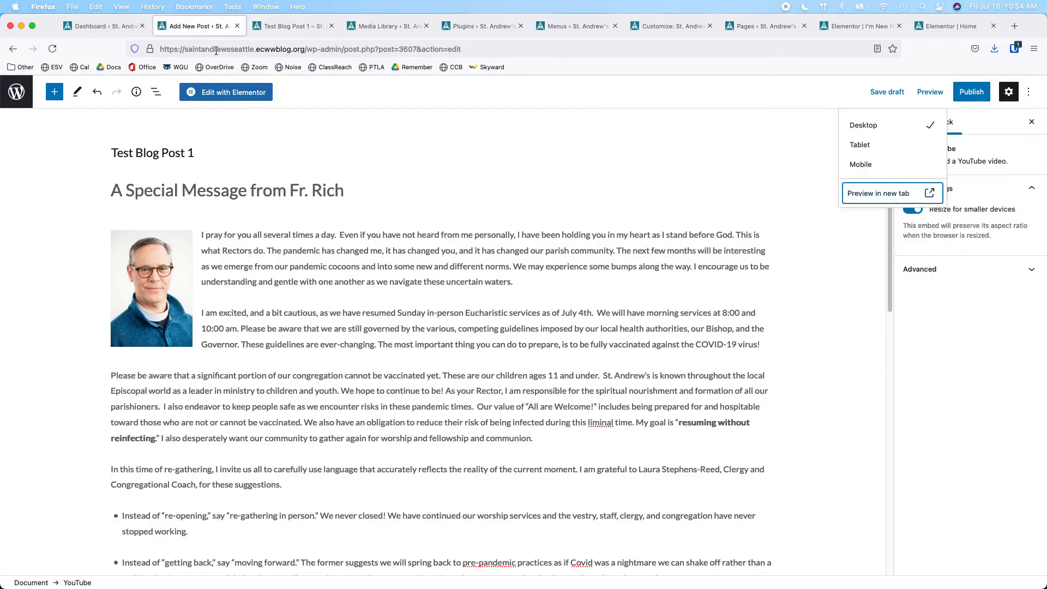
click(937, 346)
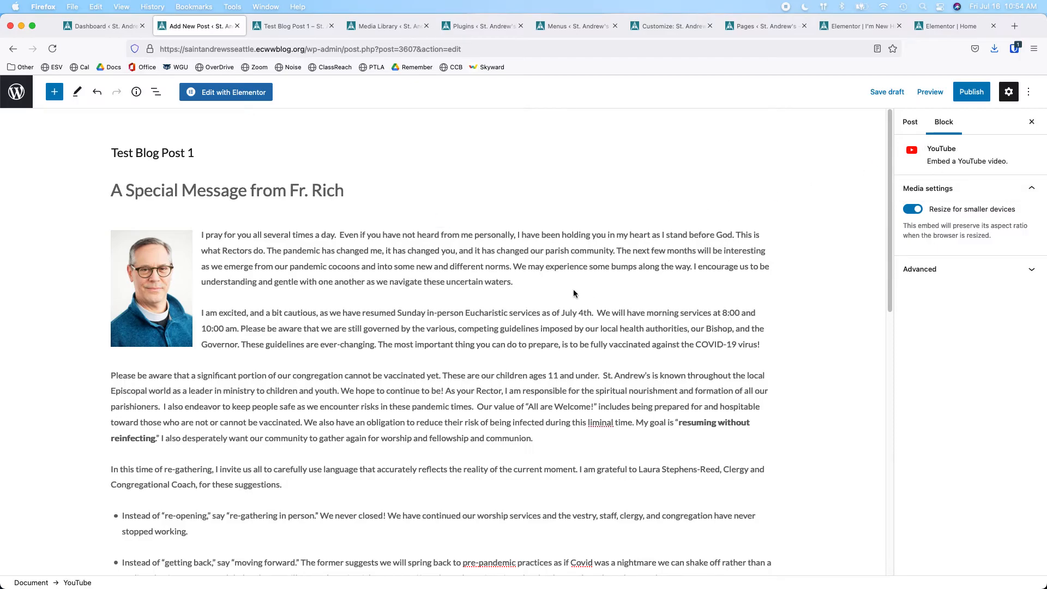
click(477, 256)
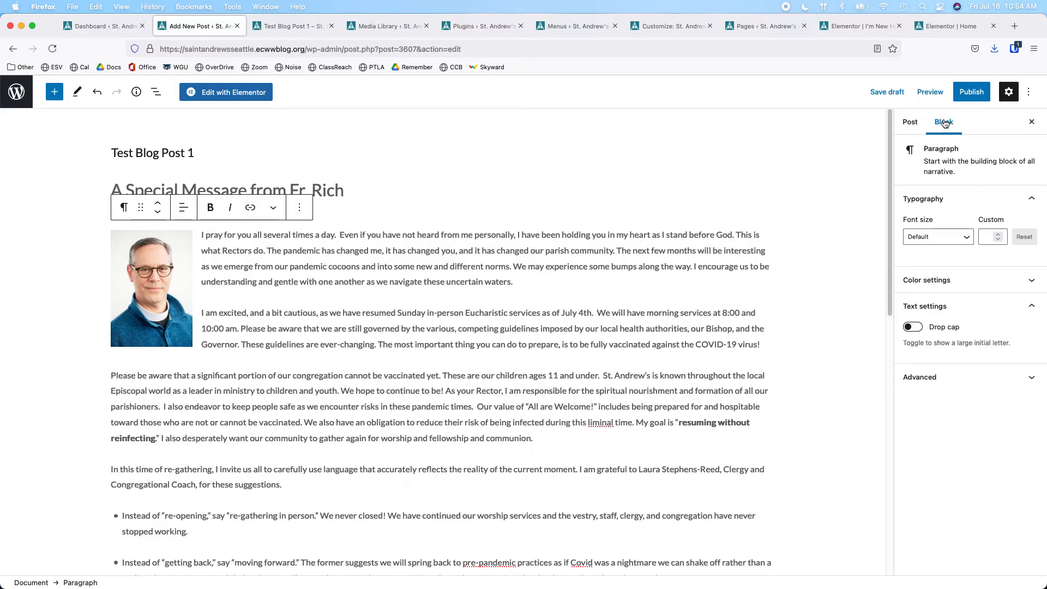
Step: In the post settings, set StAndrews-63421.jpg from the media library as the featured image
click(911, 124)
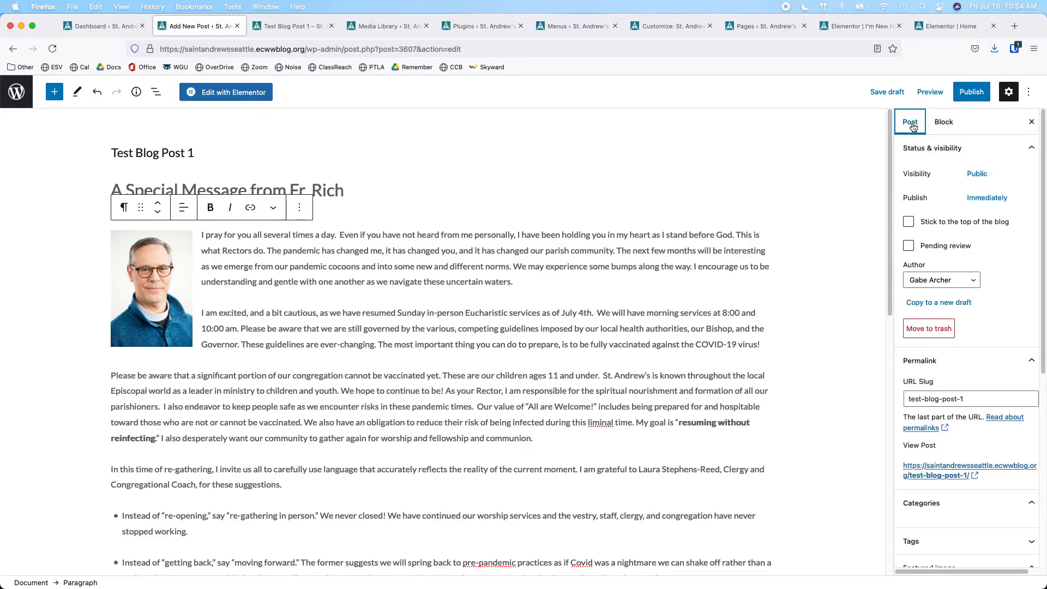
scroll(953, 241, down, 6)
scroll(953, 241, up, 2)
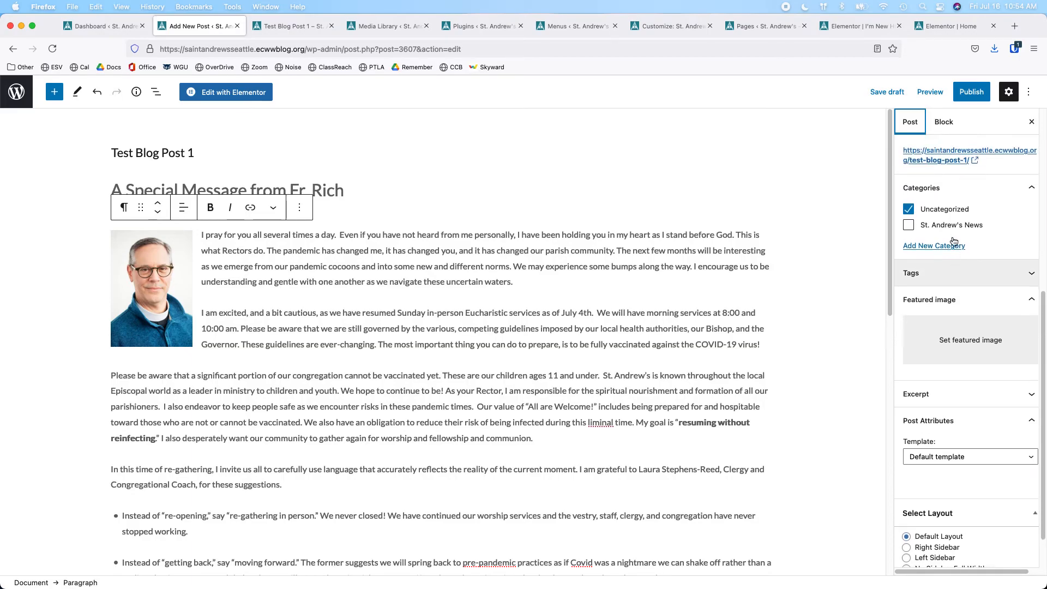
click(961, 352)
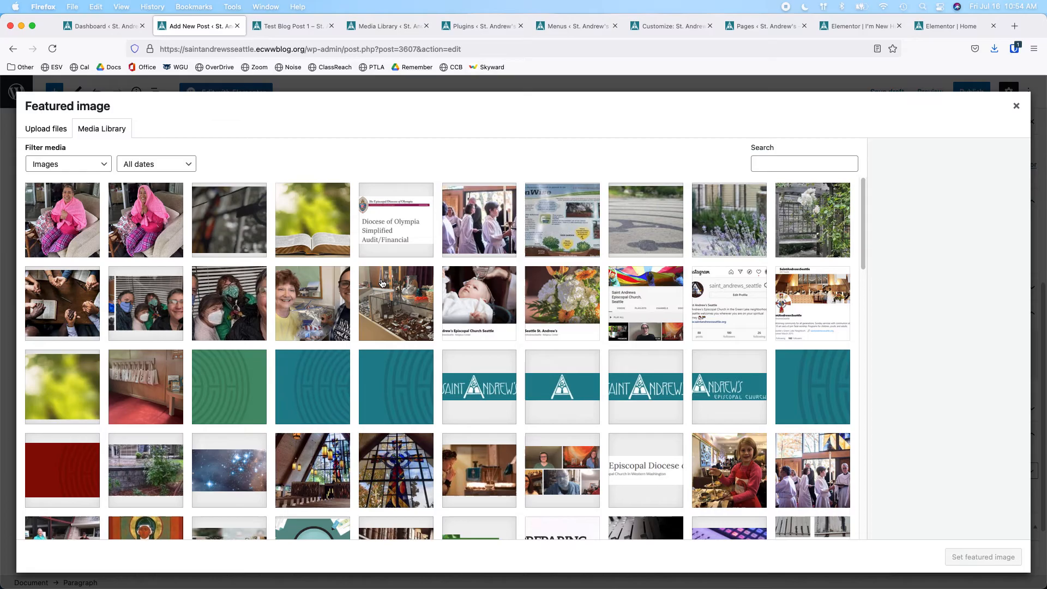
scroll(382, 282, down, 15)
scroll(382, 283, down, 10)
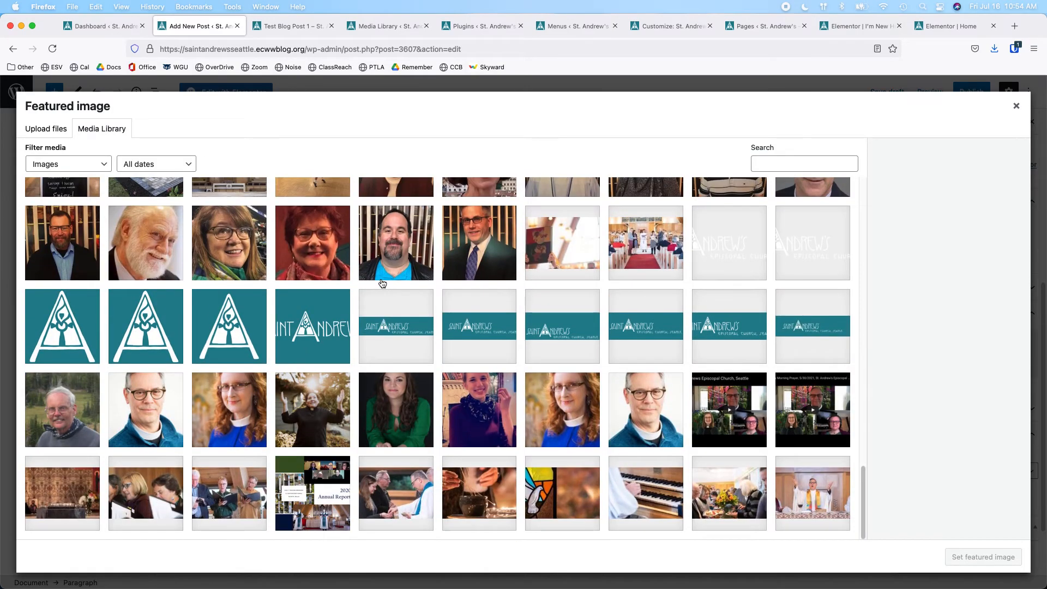
scroll(382, 283, down, 2)
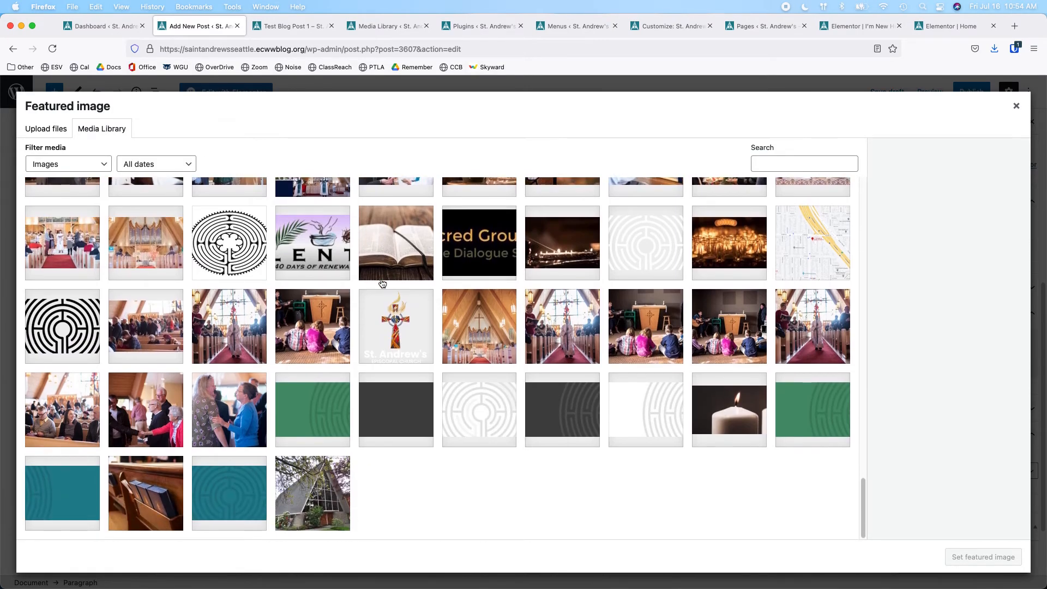
scroll(382, 283, up, 10)
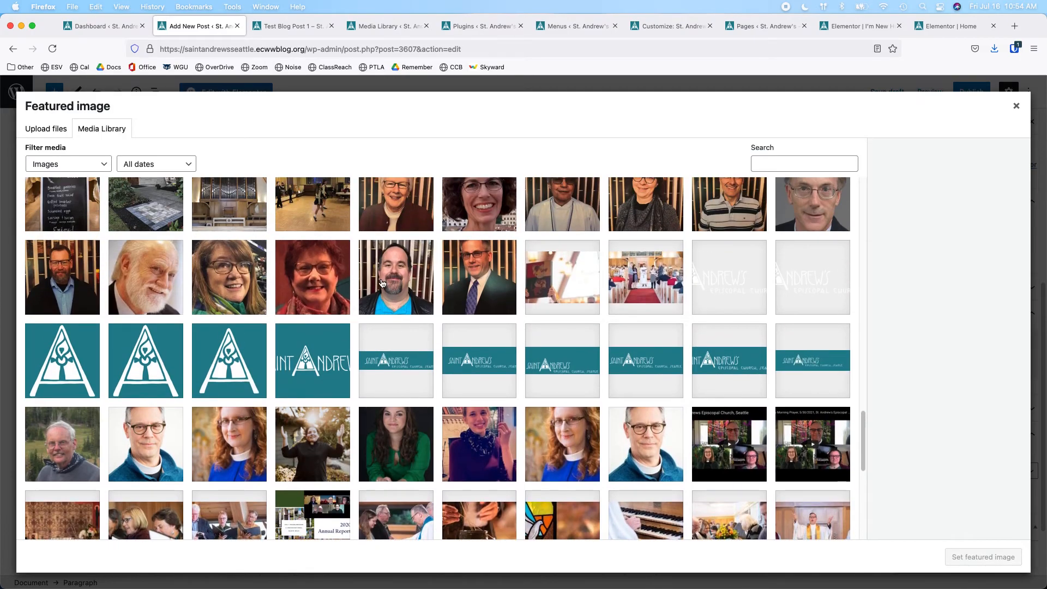
scroll(382, 282, up, 10)
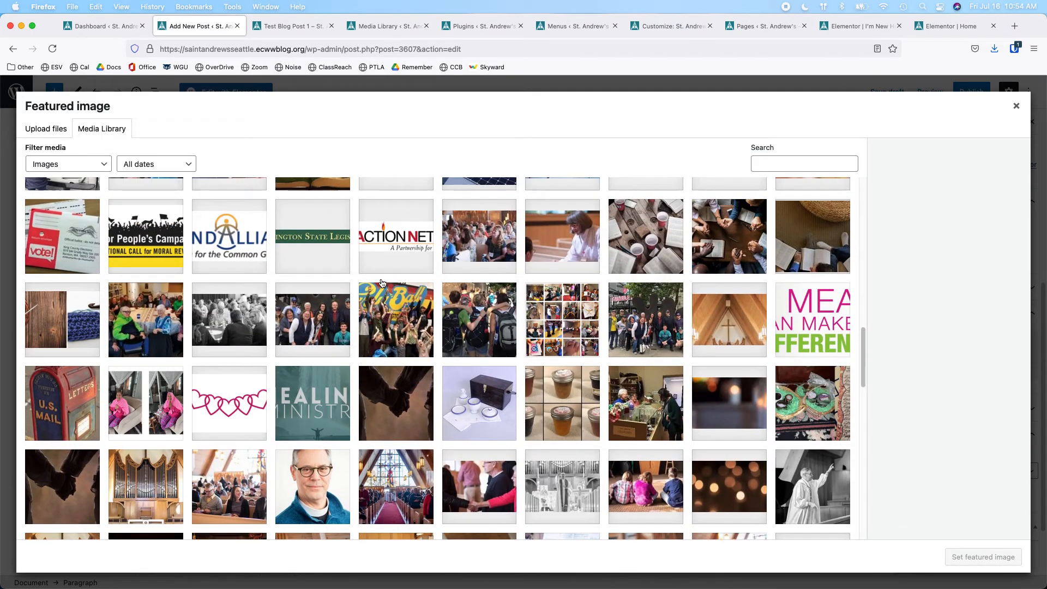
scroll(382, 282, up, 5)
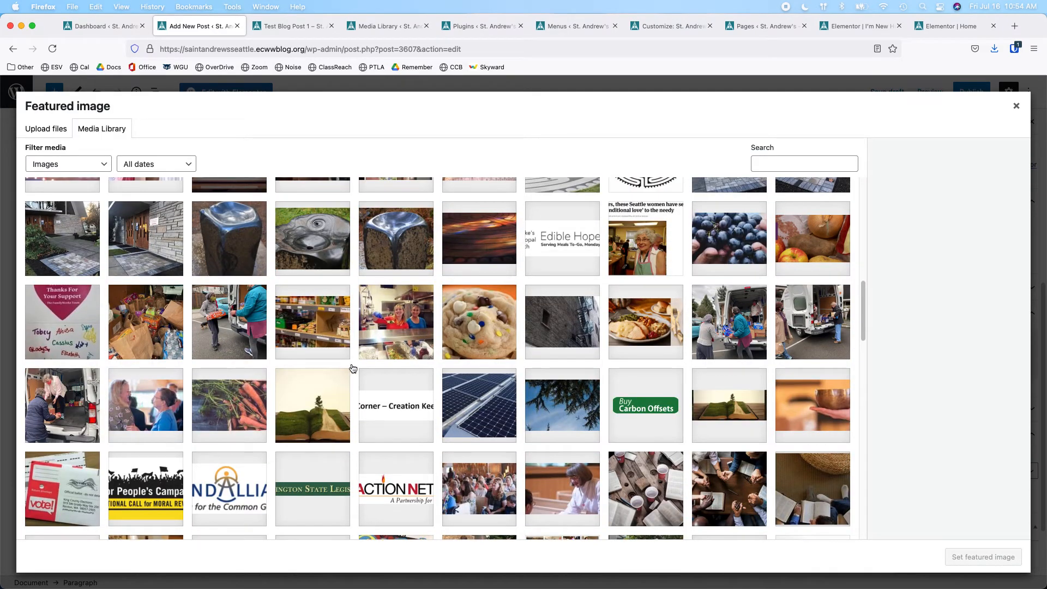
scroll(352, 368, up, 1)
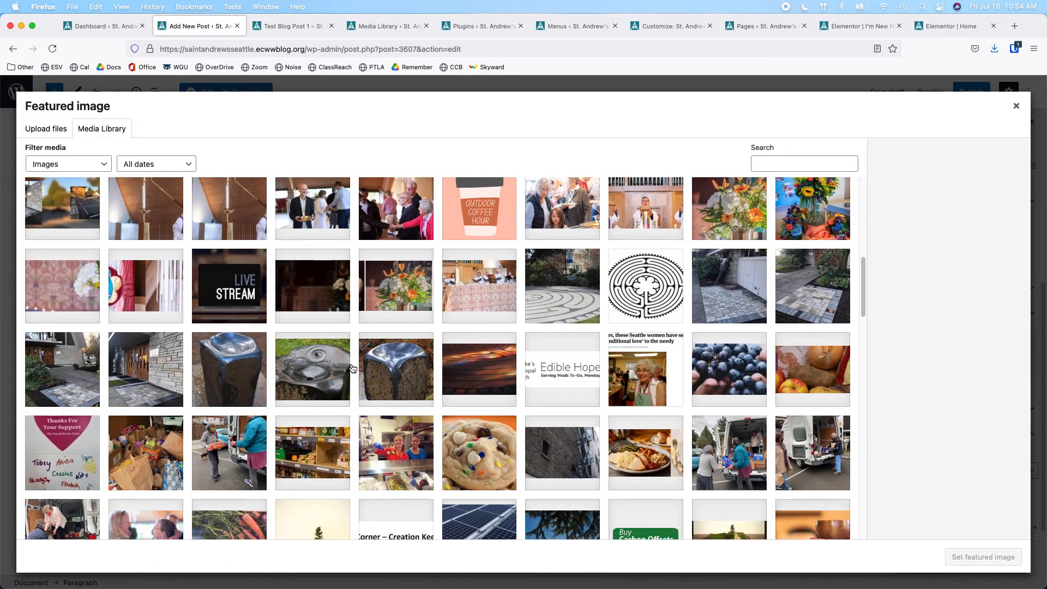
scroll(352, 369, up, 4)
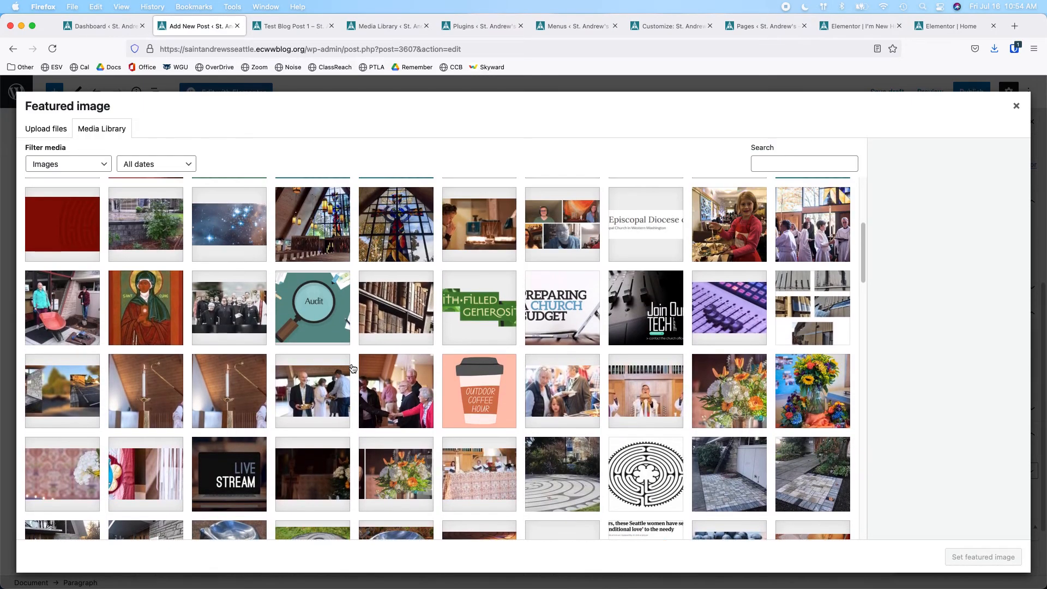
scroll(353, 369, up, 3)
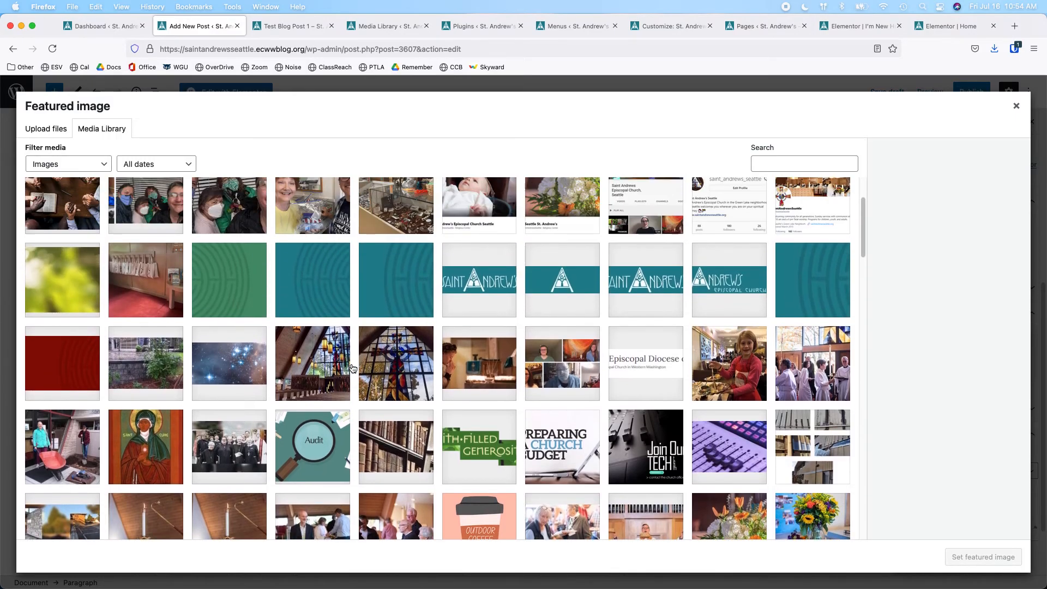
click(480, 378)
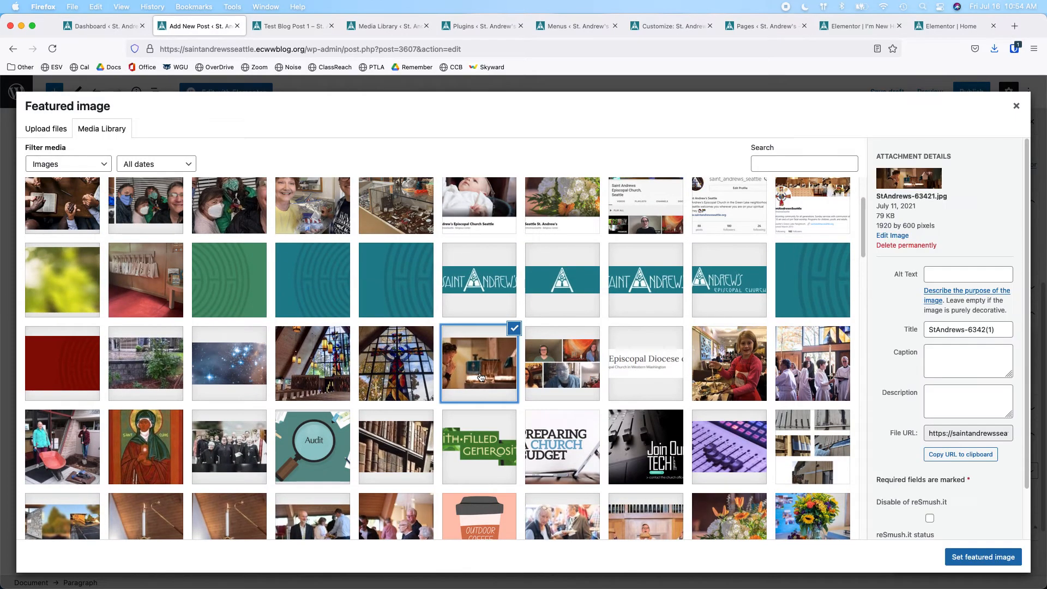
click(963, 562)
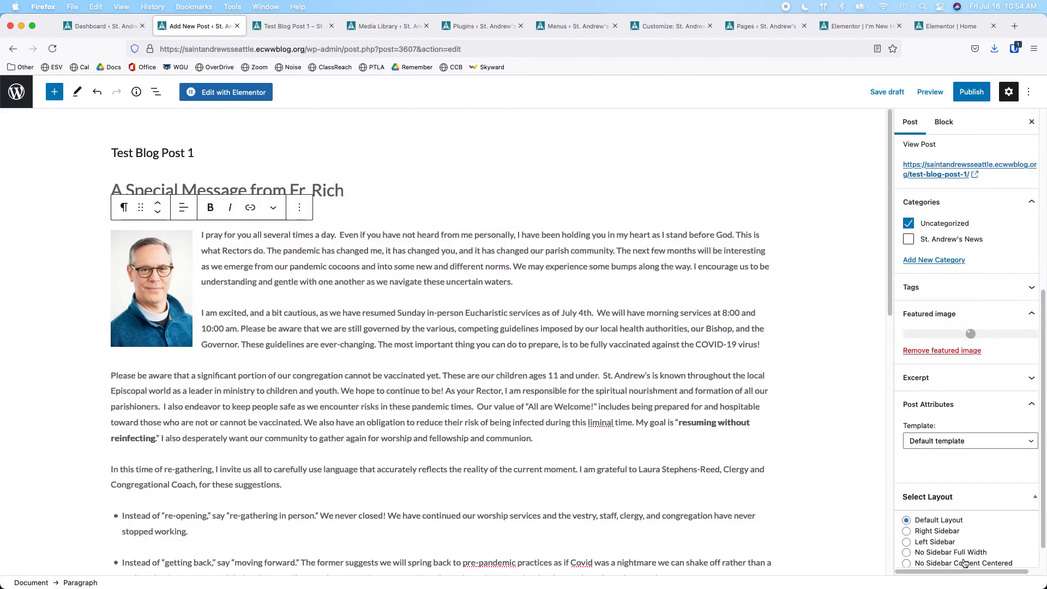
Step: Preview the post in a new tab and check how the featured image sits above the heading
click(930, 91)
click(886, 190)
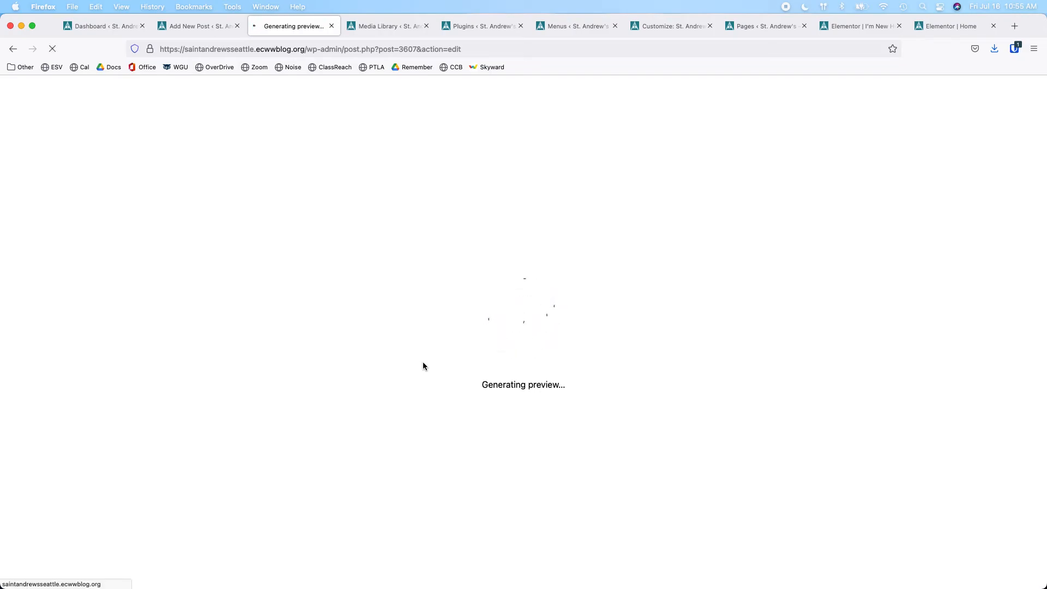
scroll(435, 369, down, 5)
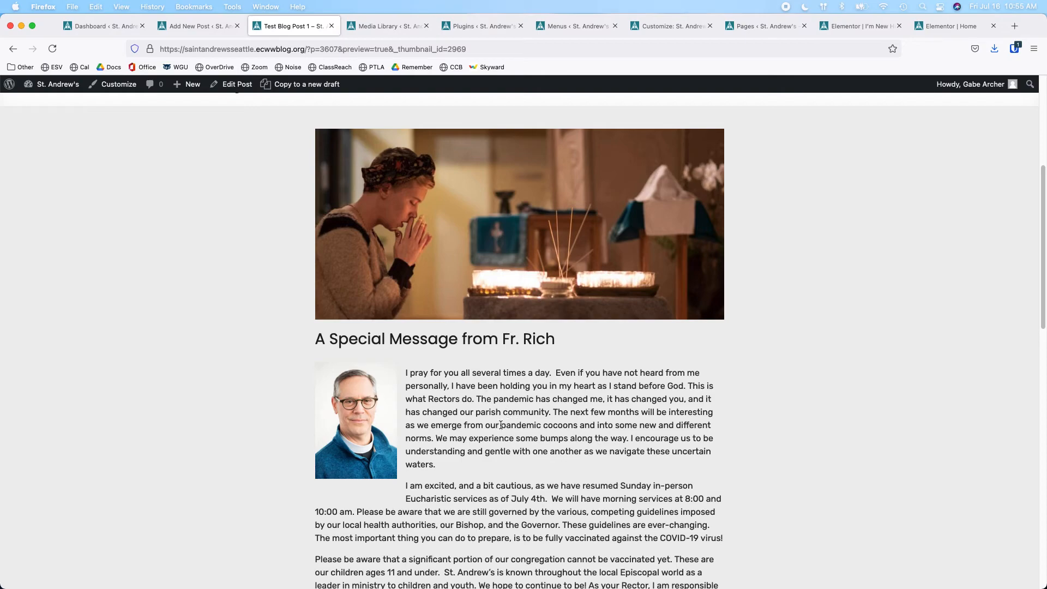
scroll(453, 305, up, 4)
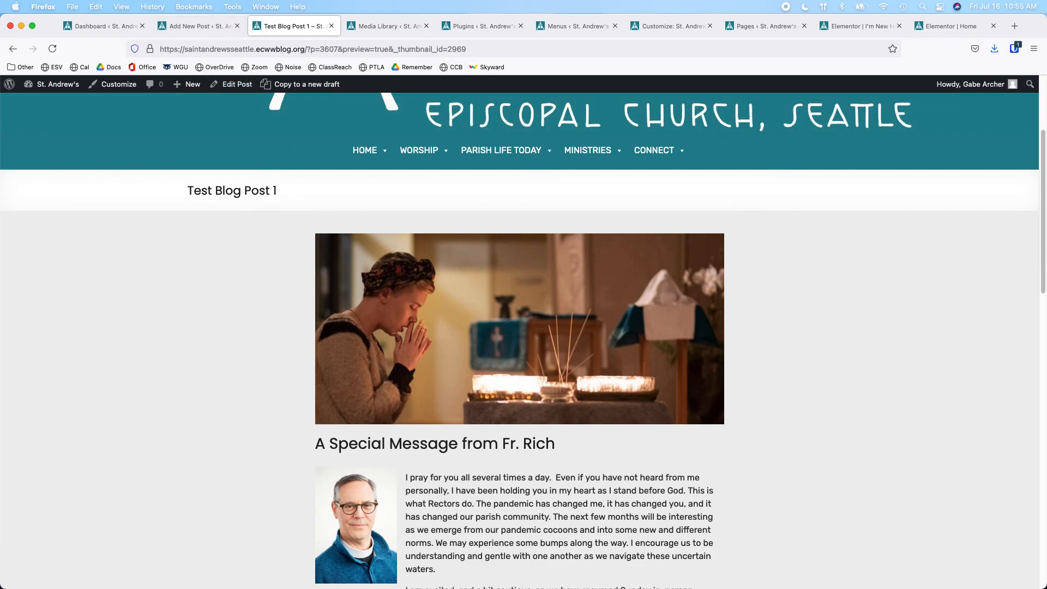
Step: Return to the post editor and browse the full block library for the text, media and design blocks available below the video
click(209, 26)
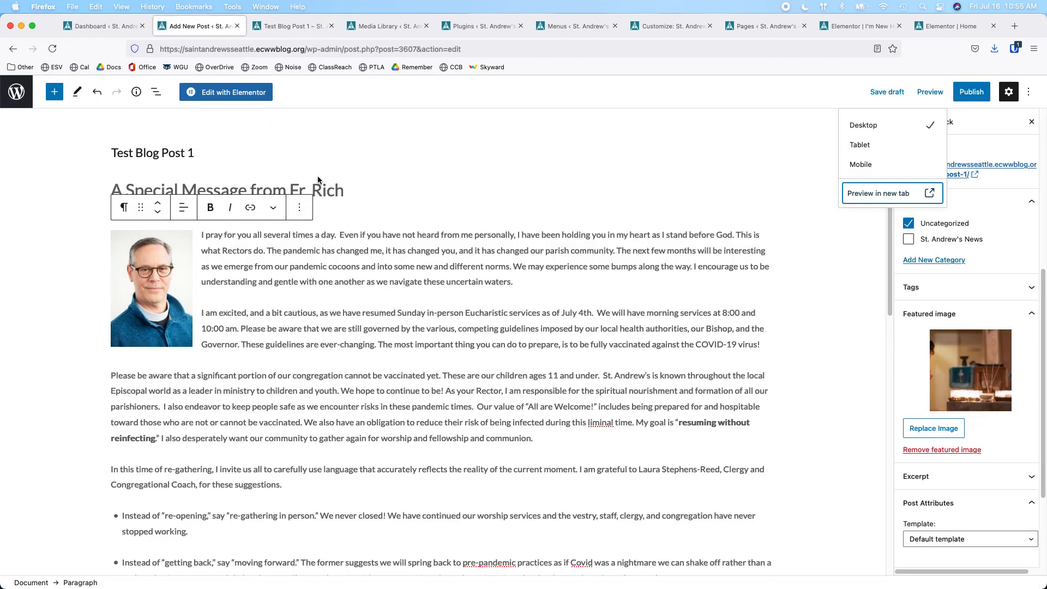
scroll(328, 194, down, 10)
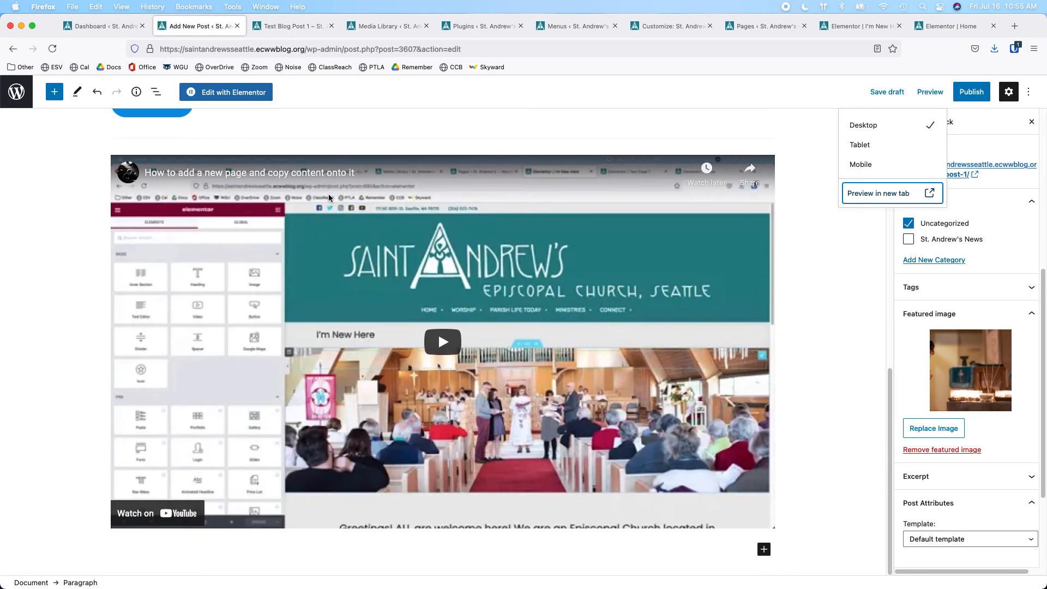
click(764, 549)
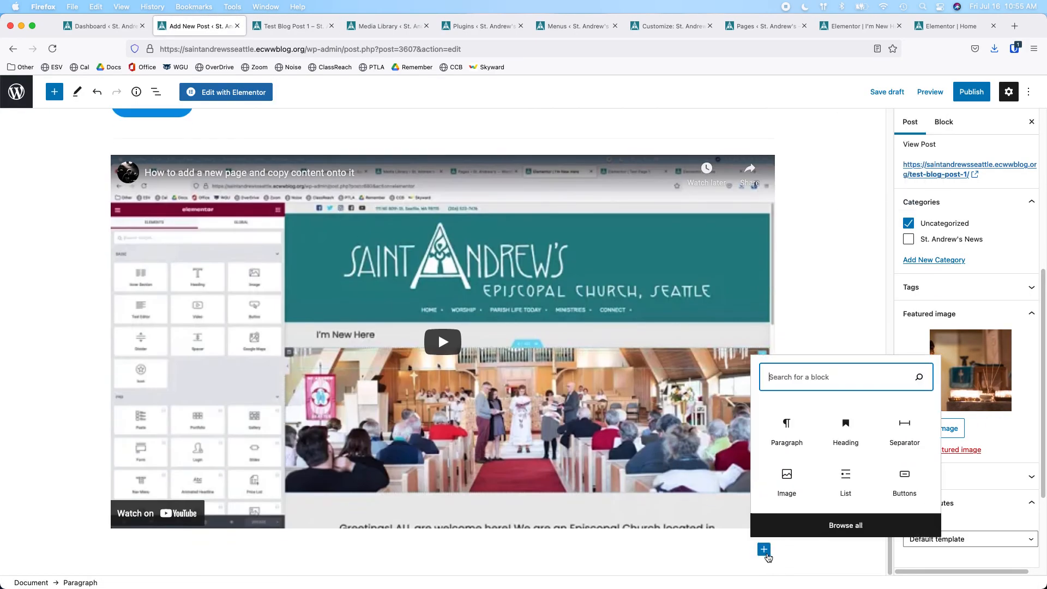
click(846, 525)
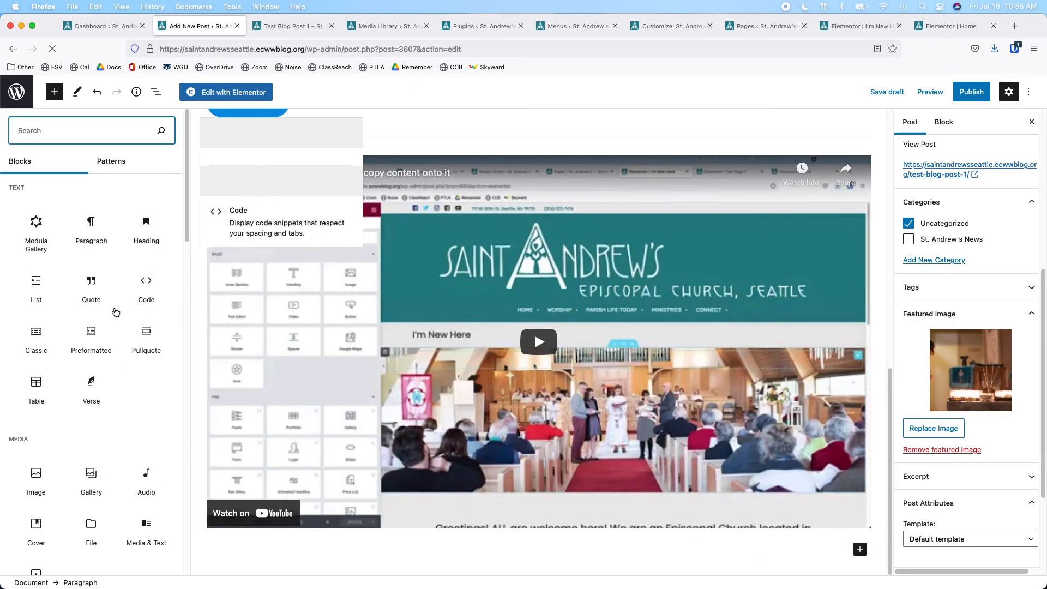
scroll(115, 308, down, 3)
scroll(114, 311, up, 3)
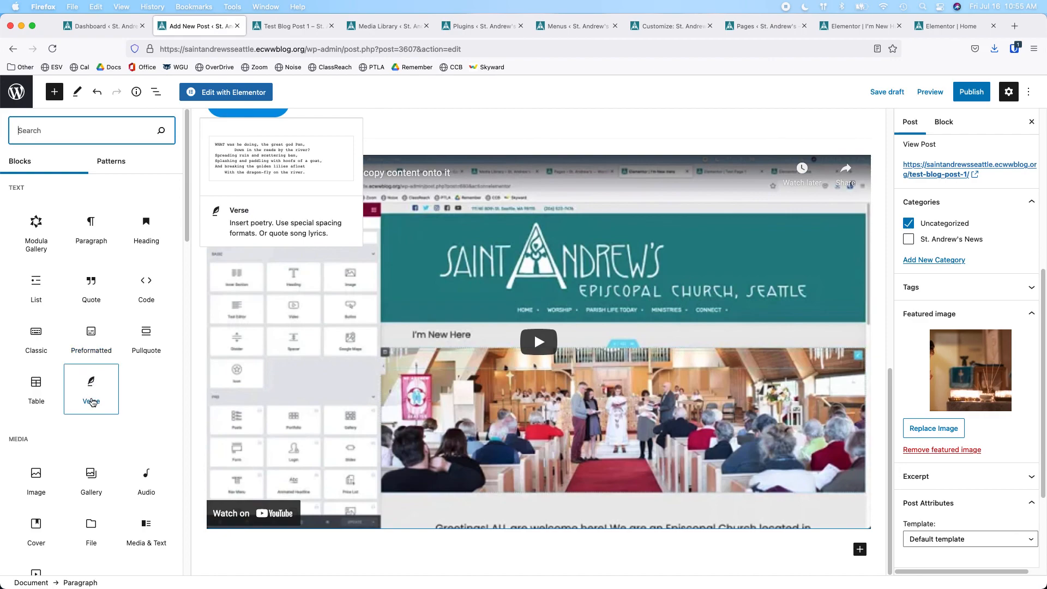
scroll(95, 388, down, 4)
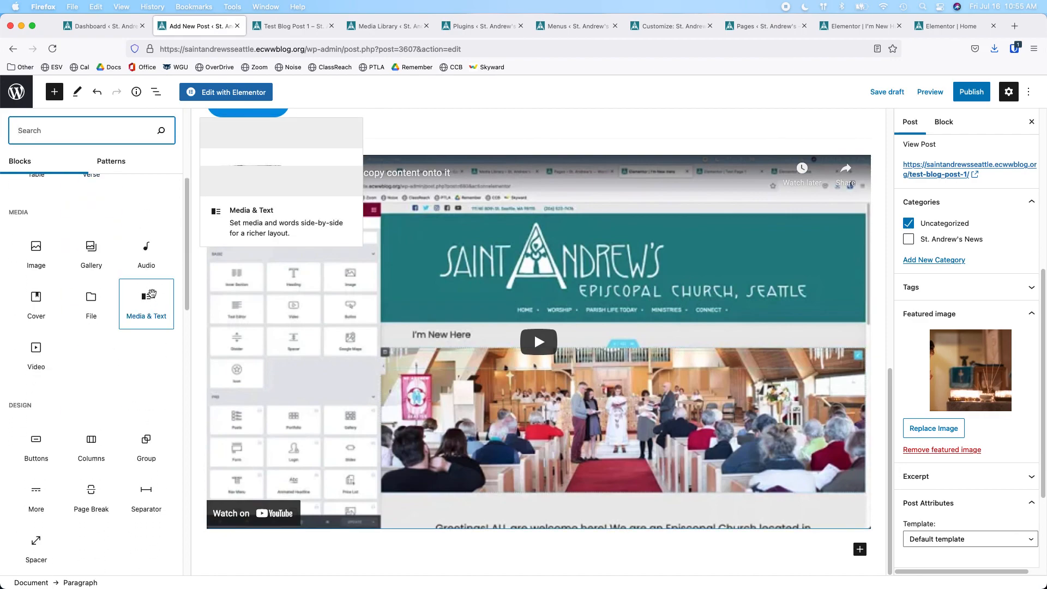
scroll(96, 357, down, 1)
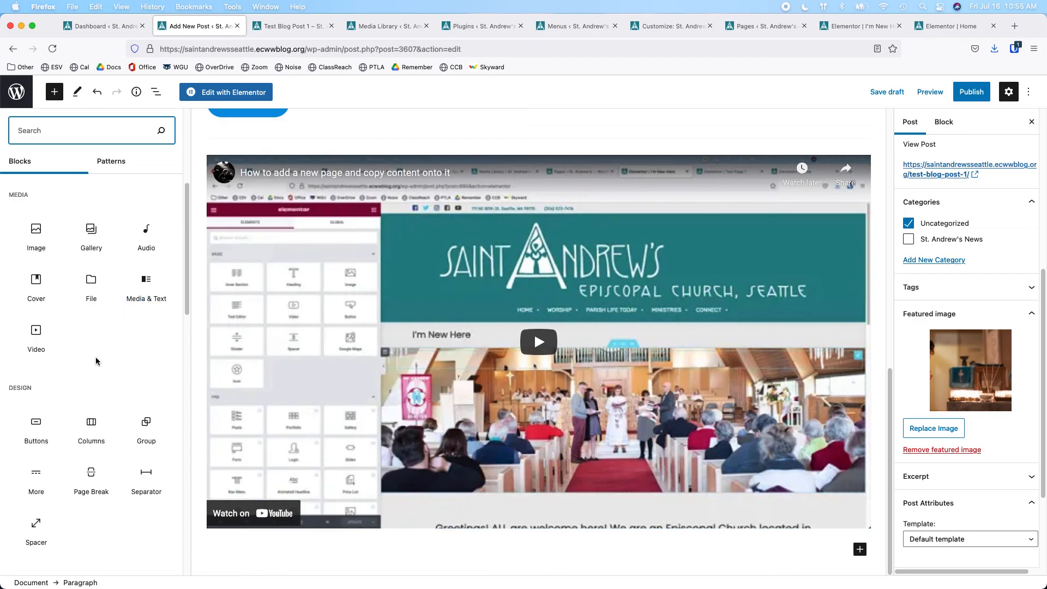